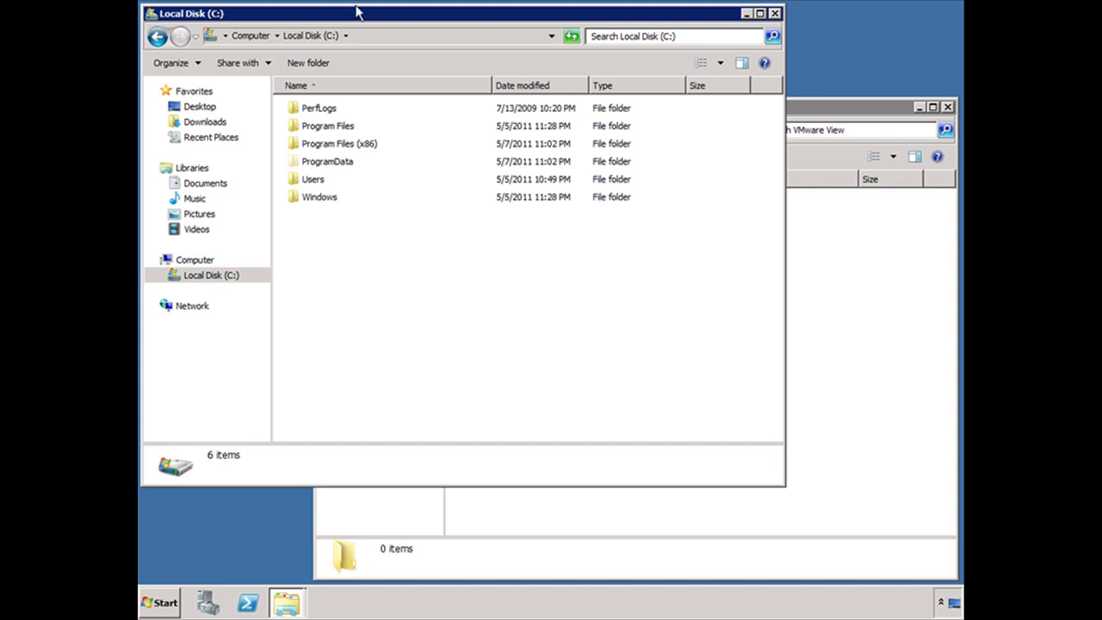
- Browse to the folder C:\Program Files\VMware\VMware View\Server\extras\GroupPolicyFiles\ThinPrint\x64
click(162, 274)
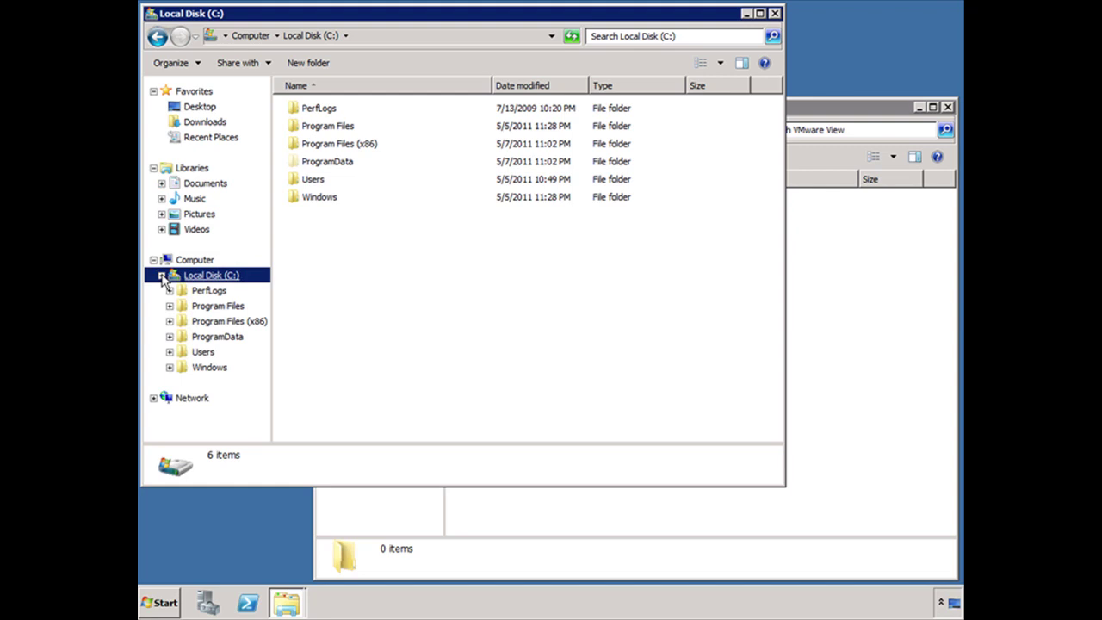
double_click(327, 130)
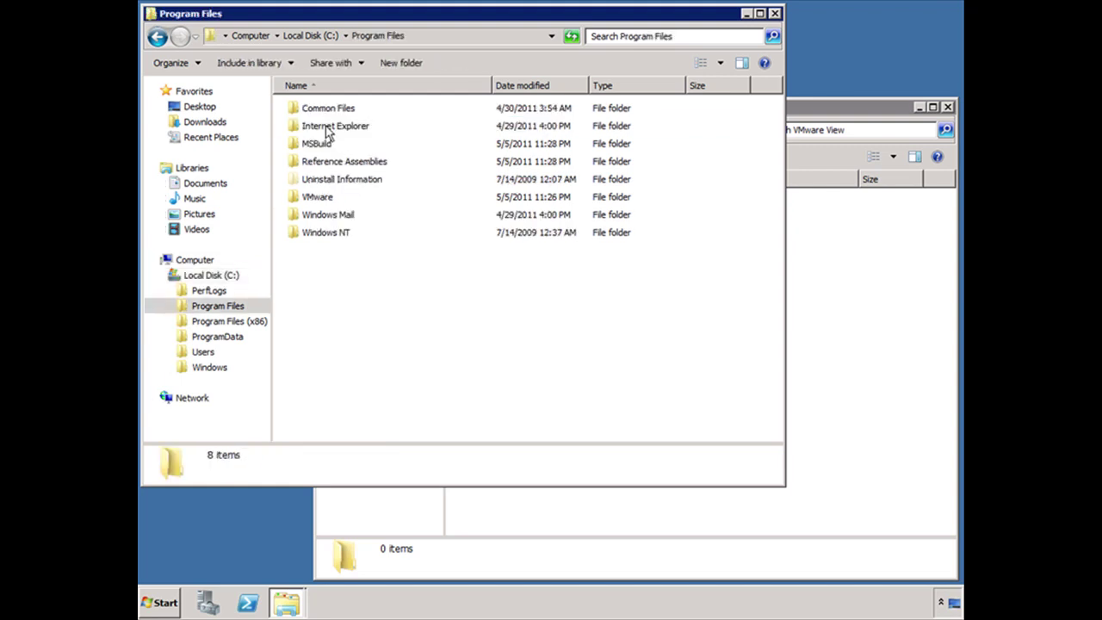
double_click(325, 200)
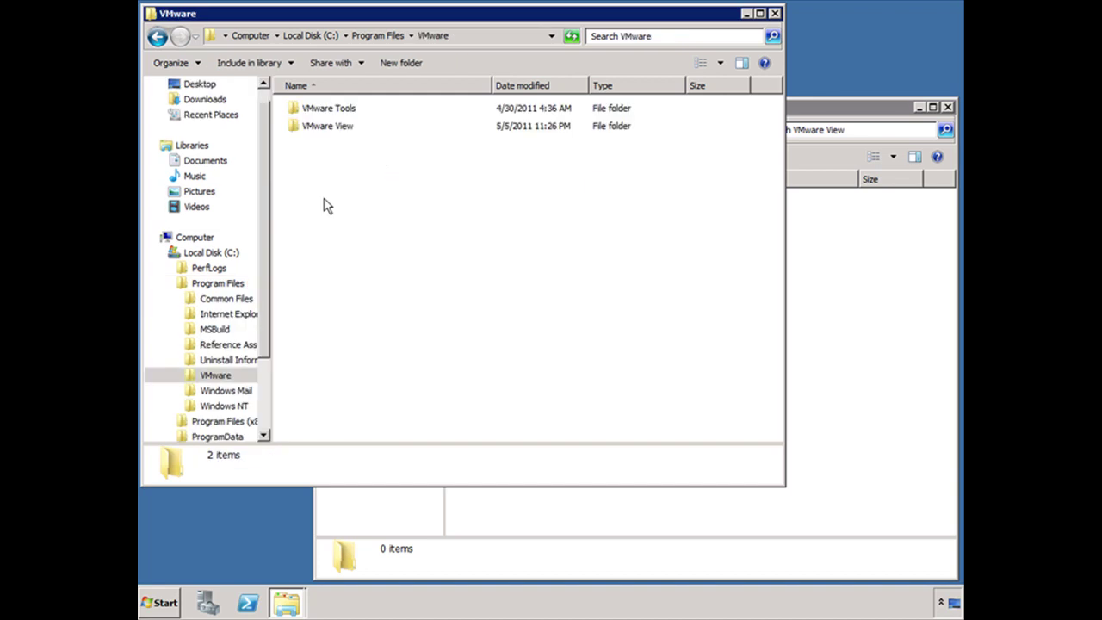
click(334, 129)
double_click(335, 129)
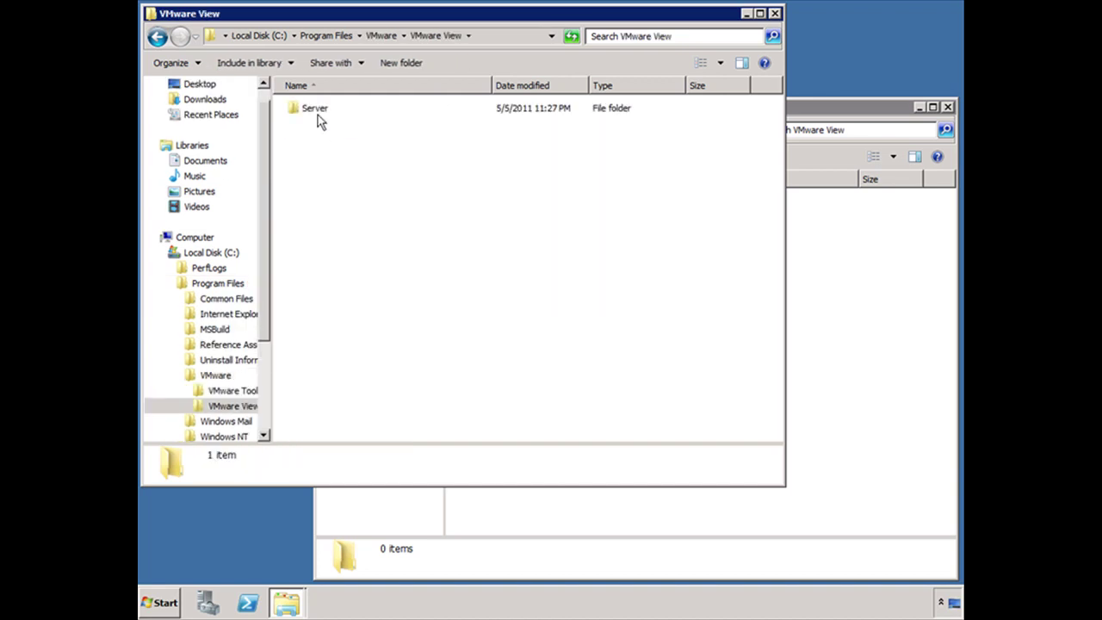
double_click(317, 114)
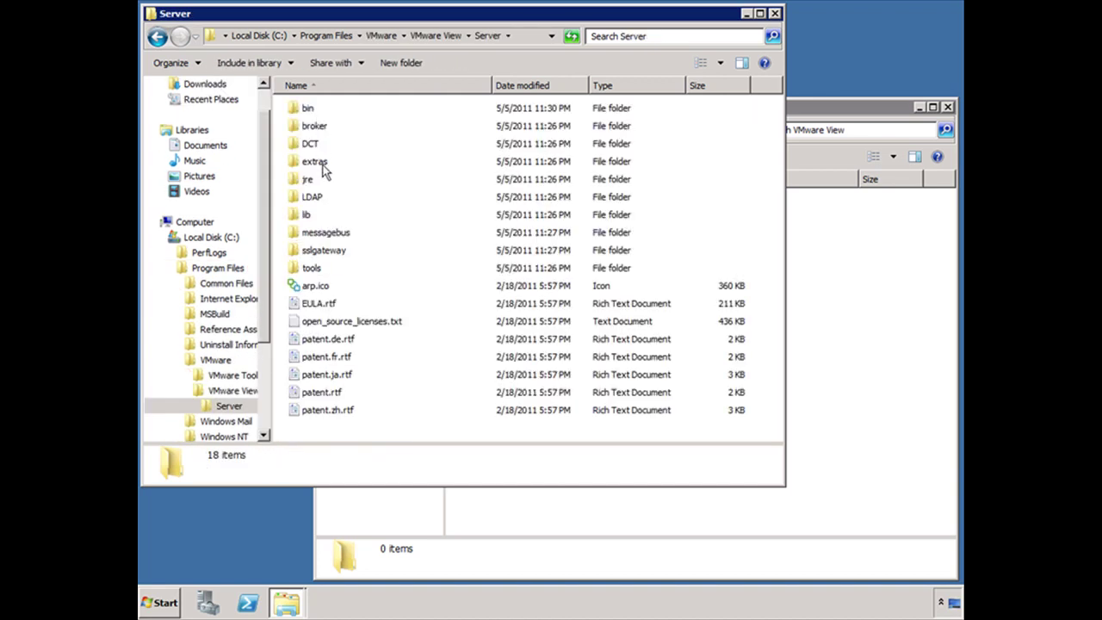
double_click(324, 163)
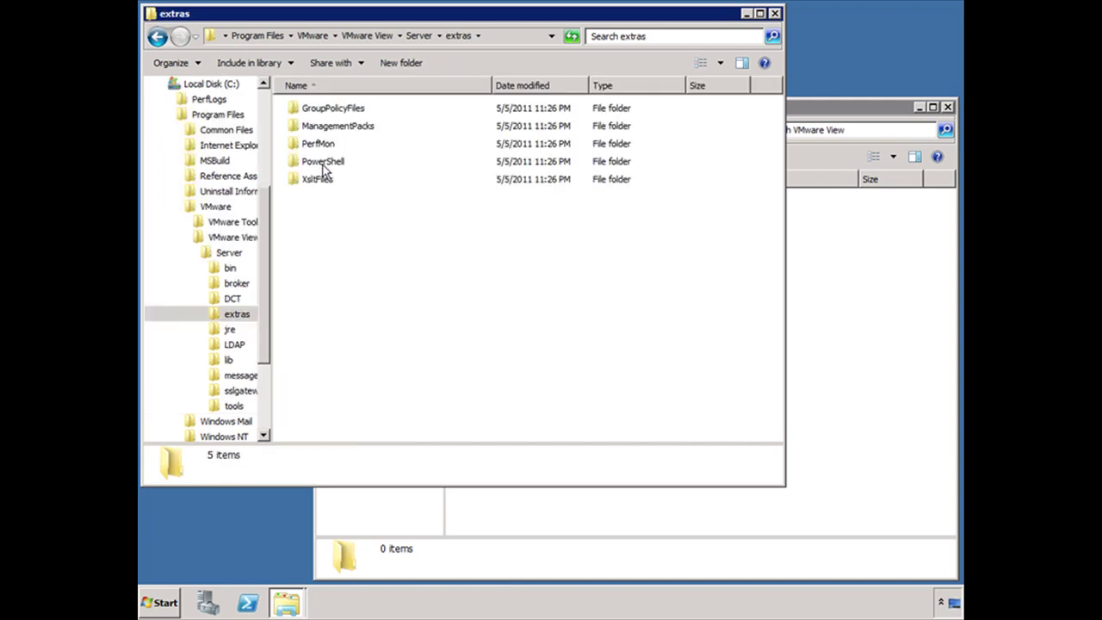
double_click(332, 114)
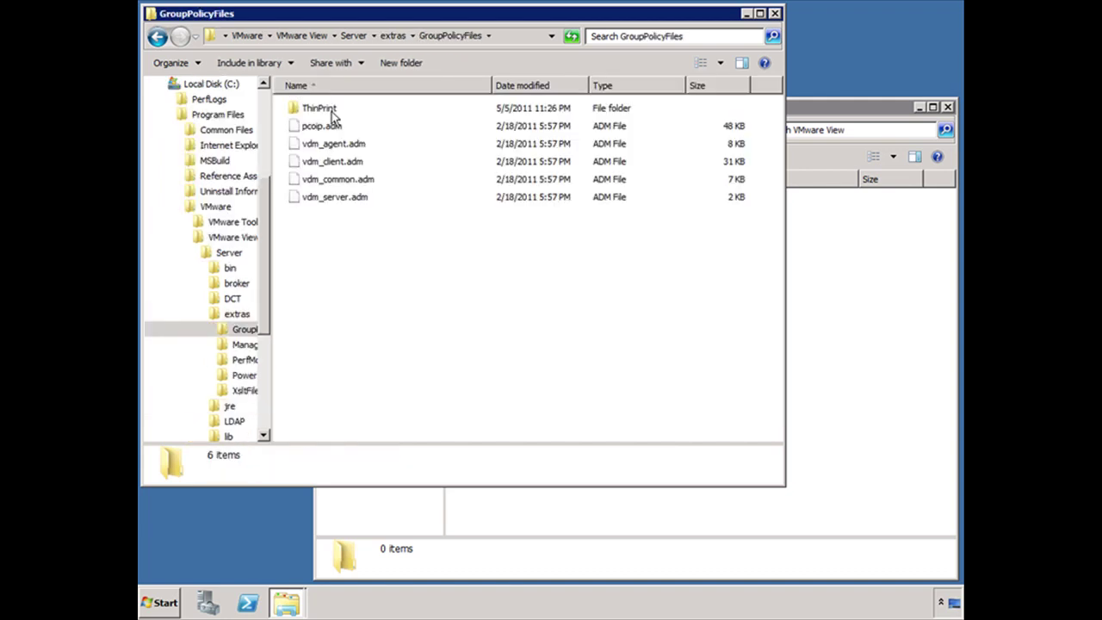
double_click(332, 112)
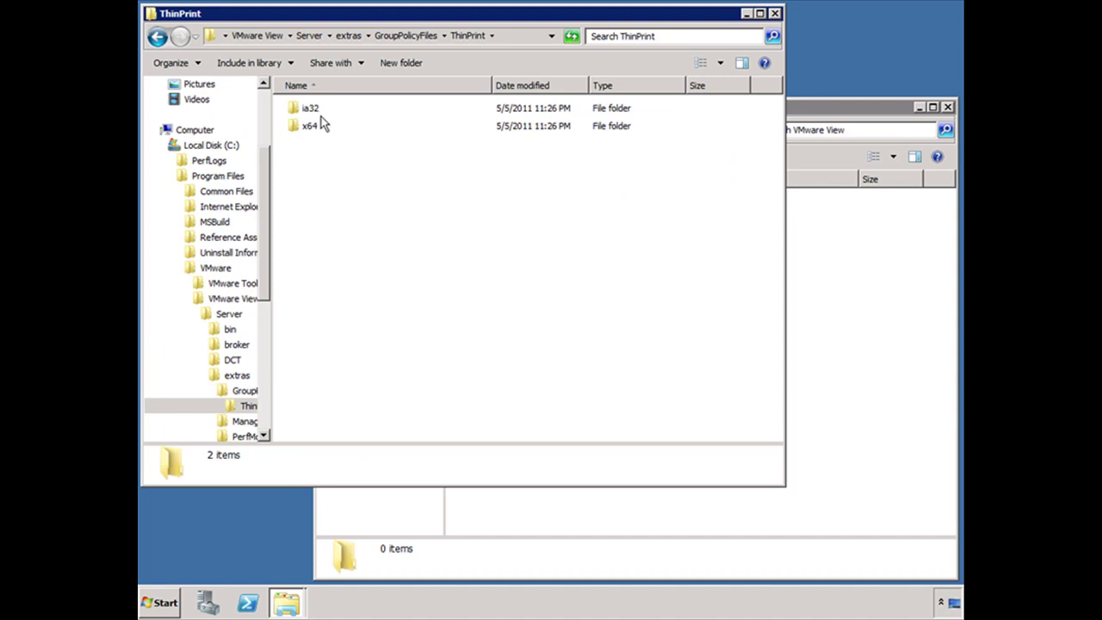
double_click(310, 127)
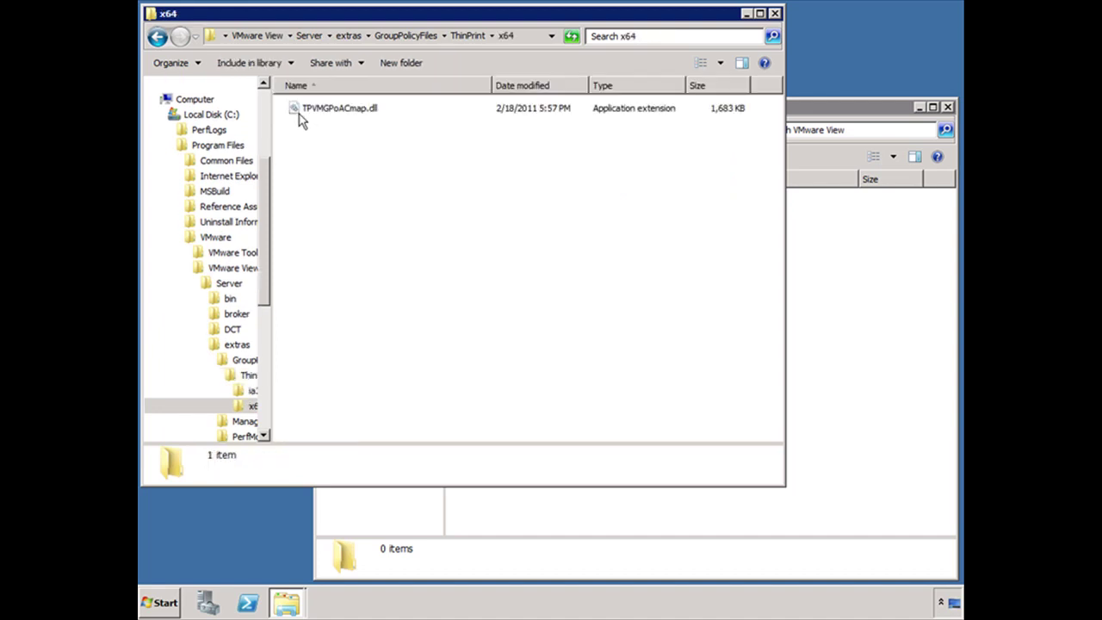
- Copy TPVMGPoACmap.dll from the x64 folder into the VMware View folder on dc01's c$ share
click(295, 115)
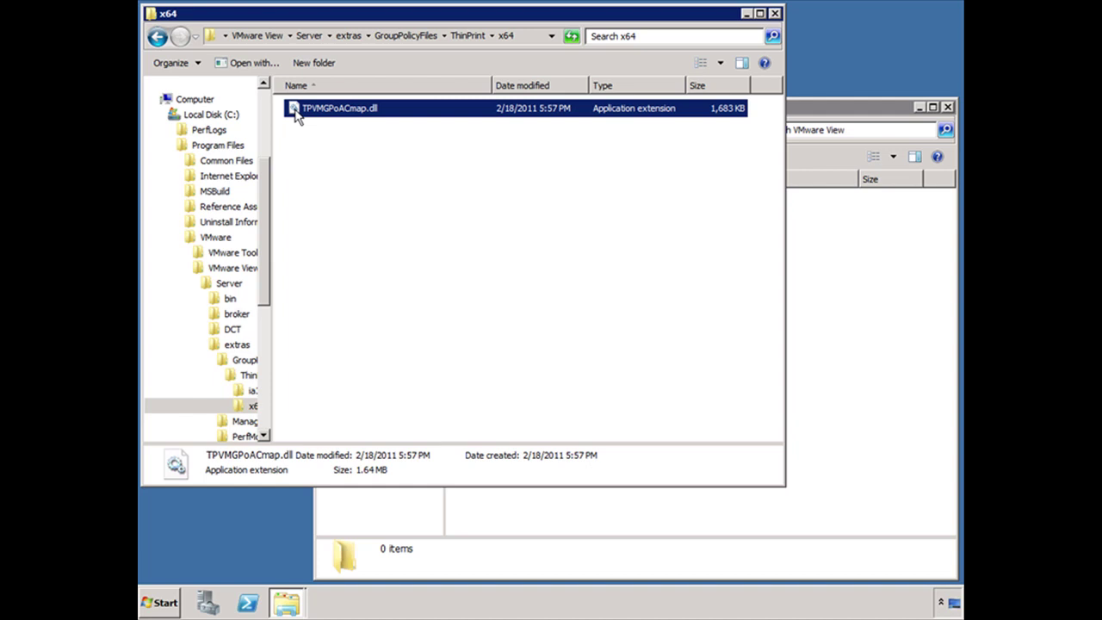
click(828, 389)
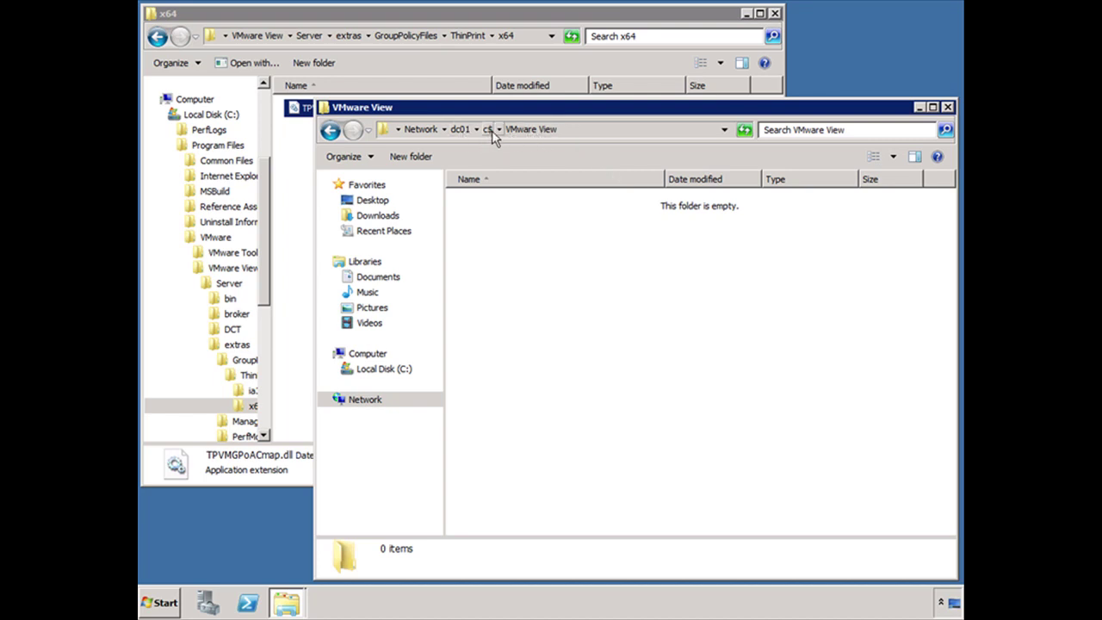
click(293, 146)
click(337, 113)
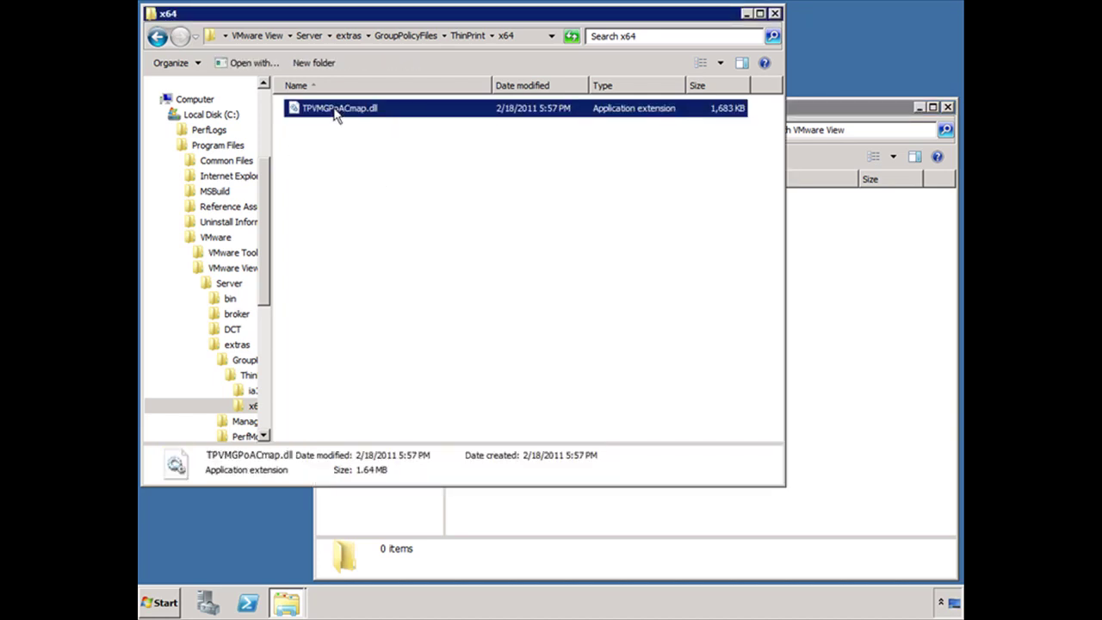
right_click(334, 108)
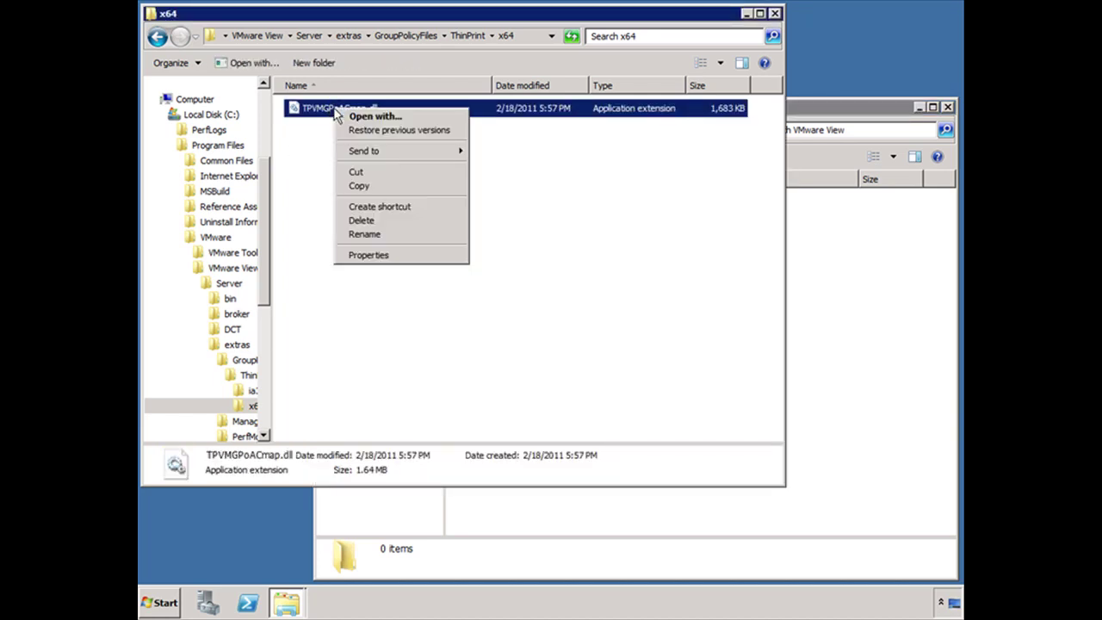
click(369, 186)
click(799, 251)
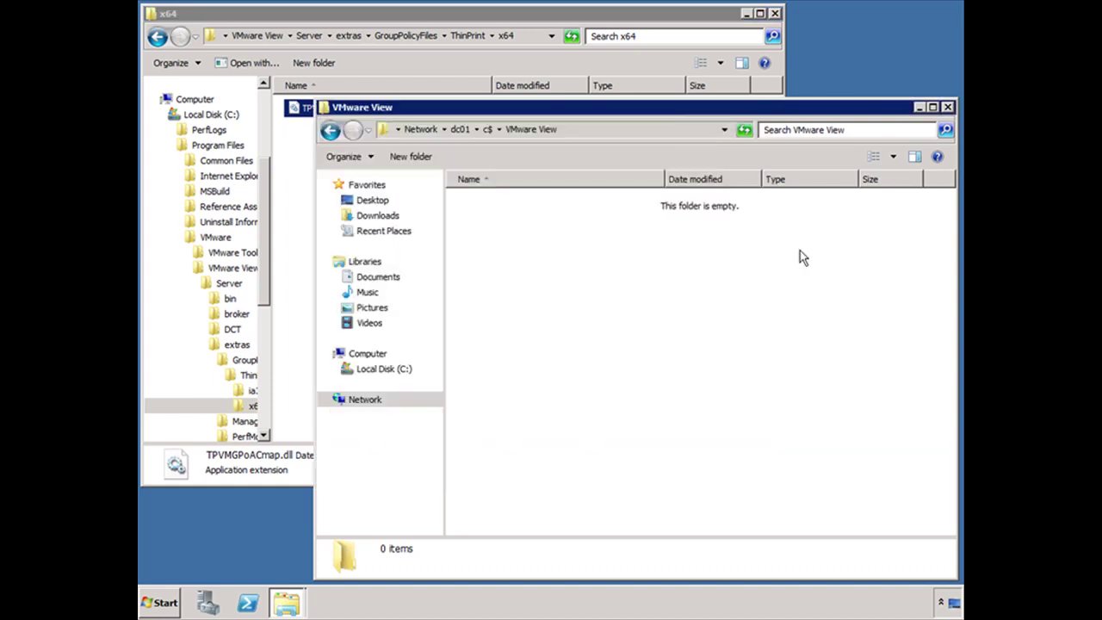
right_click(799, 251)
click(827, 341)
click(652, 353)
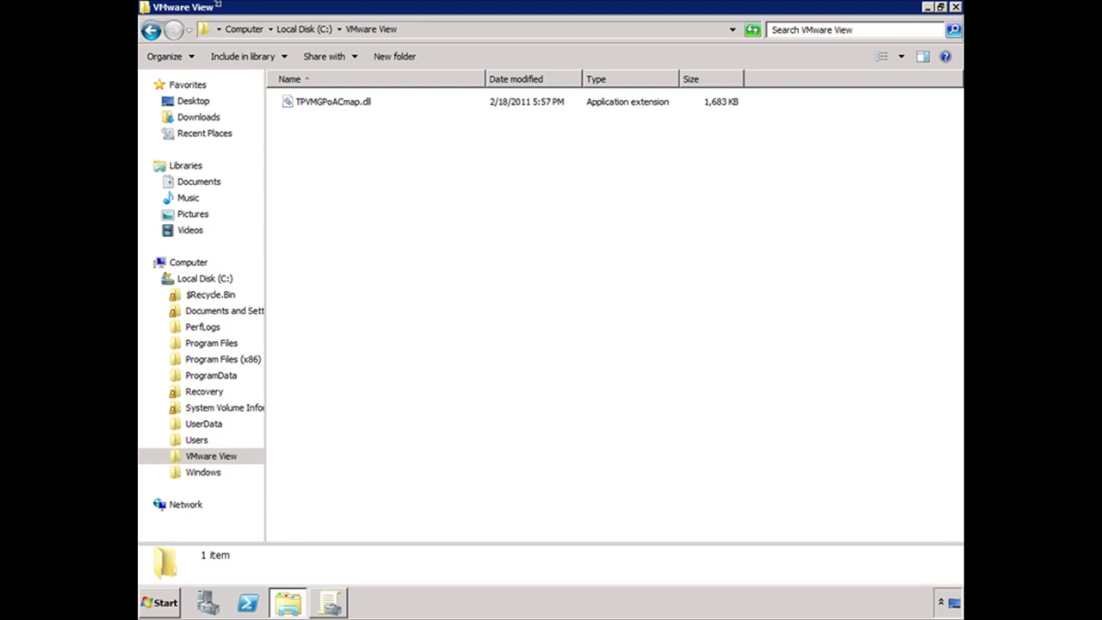
- Register the copied DLL from a Command Prompt with regsvr32 "C:\VMware View\TPVMGPoACmap.dll" and dismiss the result message
click(344, 104)
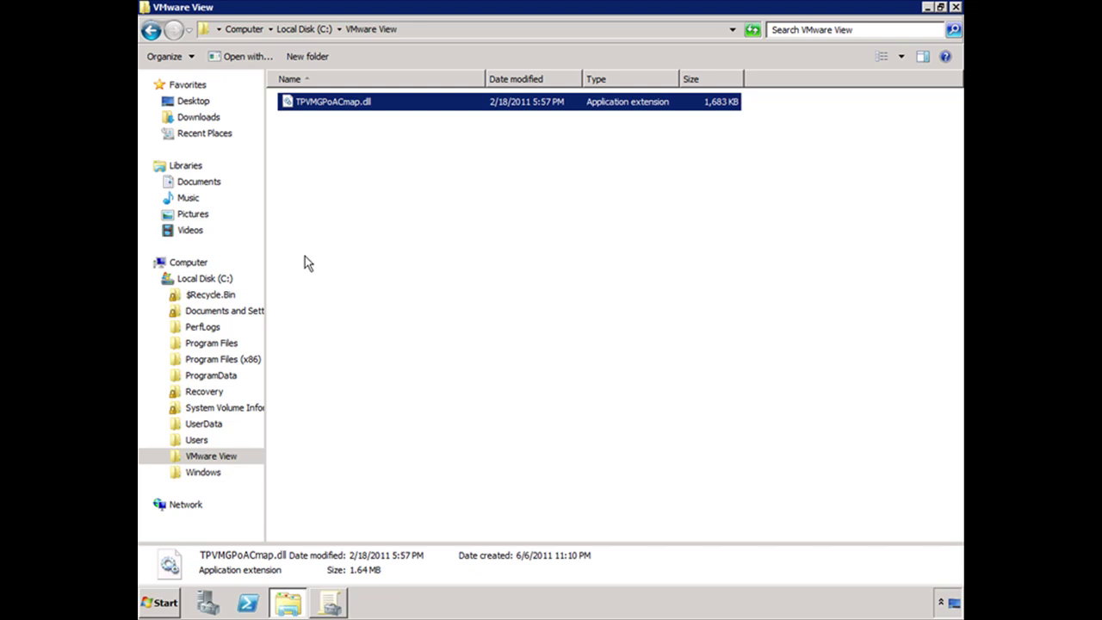
click(152, 609)
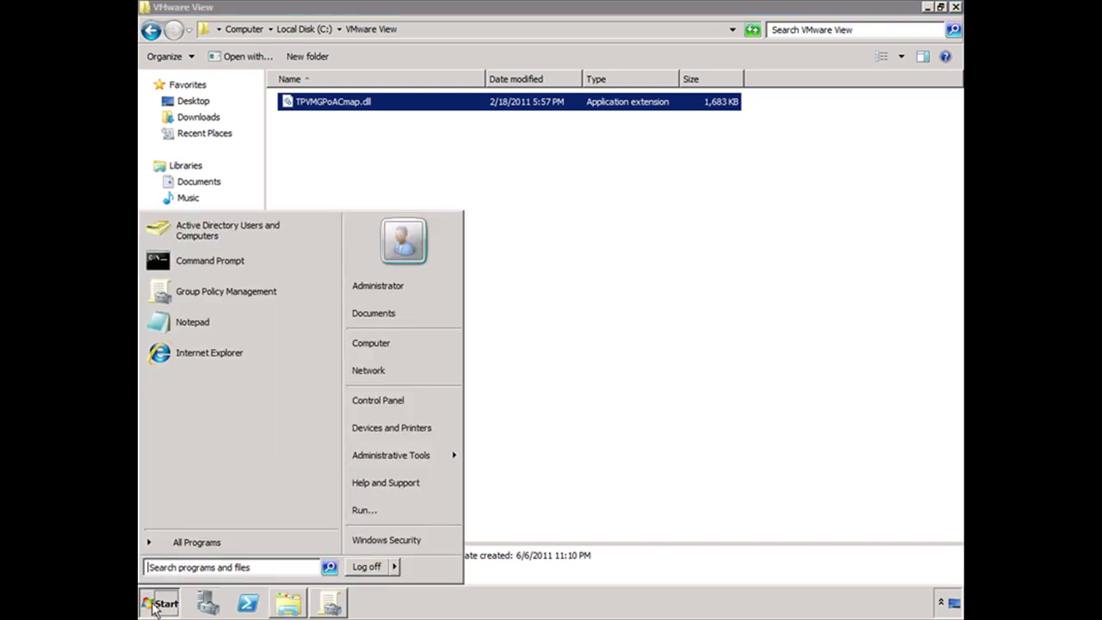
click(233, 264)
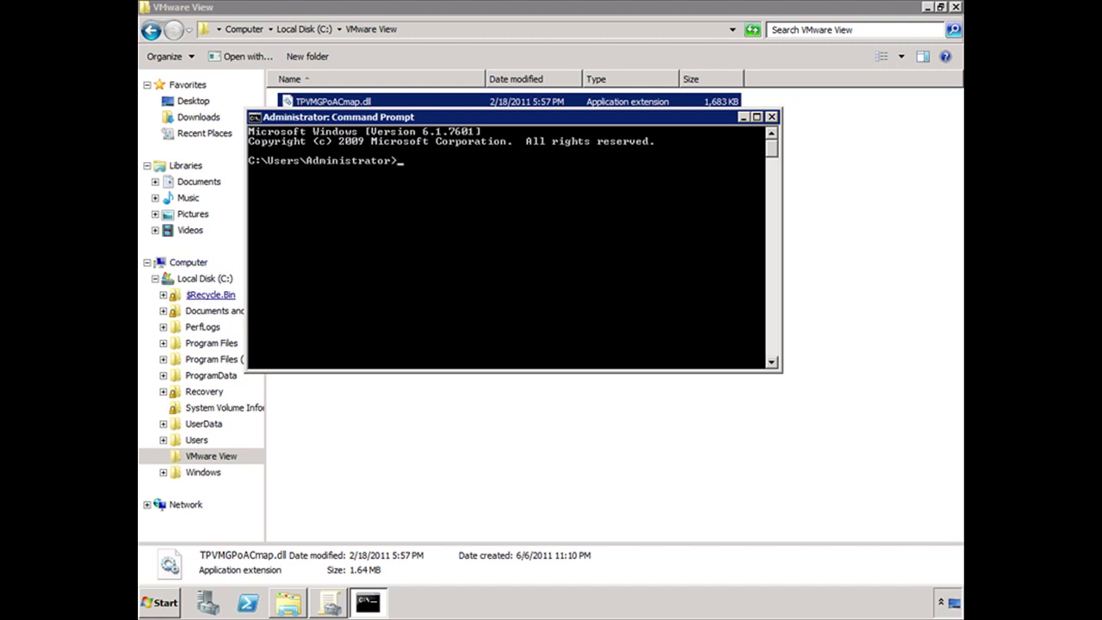
text(regsvr32 "C:\VM)
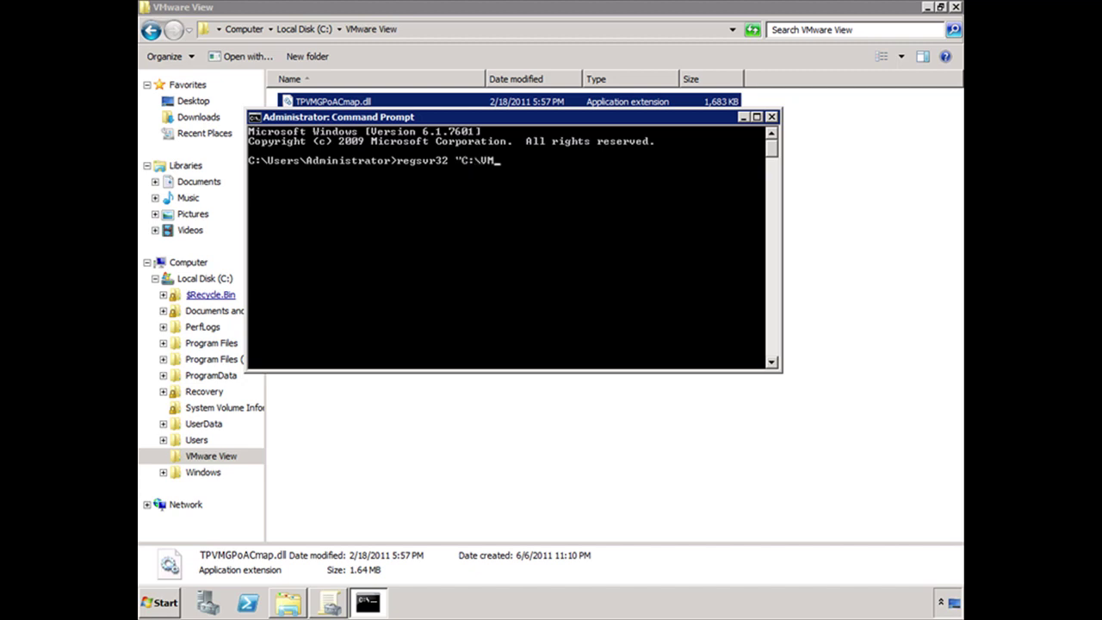
text(ware View\TPVMGPO)
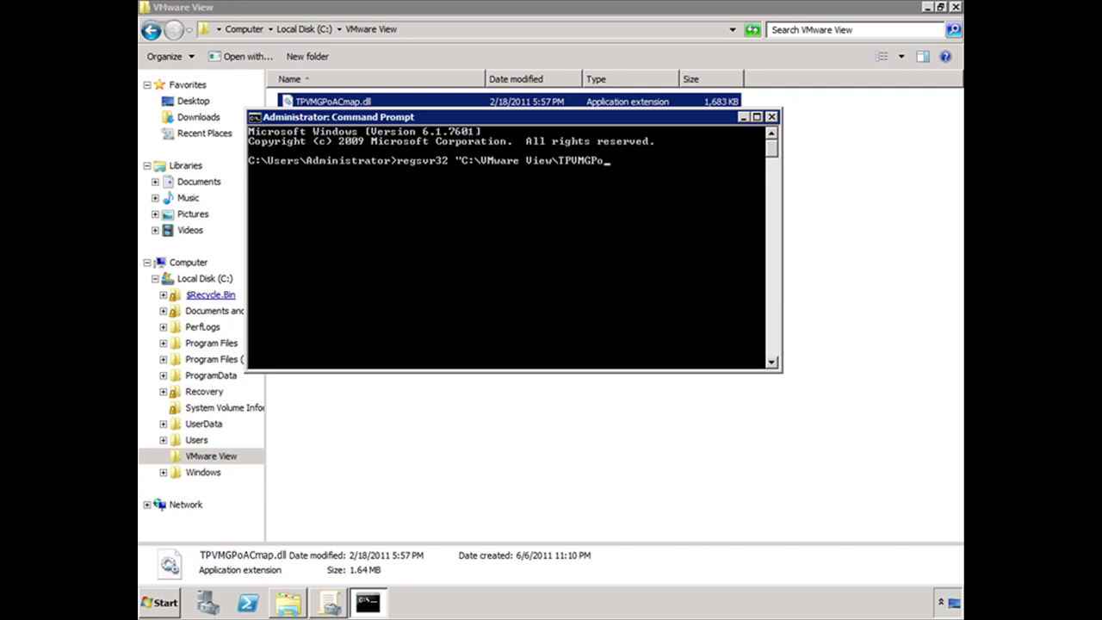
text(ACmap.dll)
key(Return)
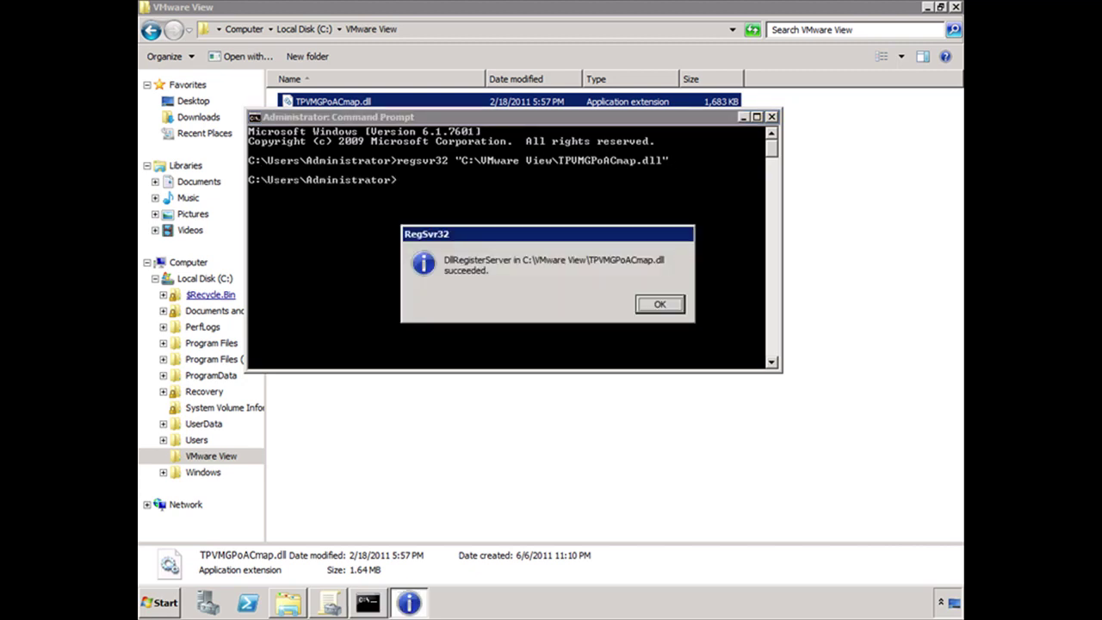
key(Return)
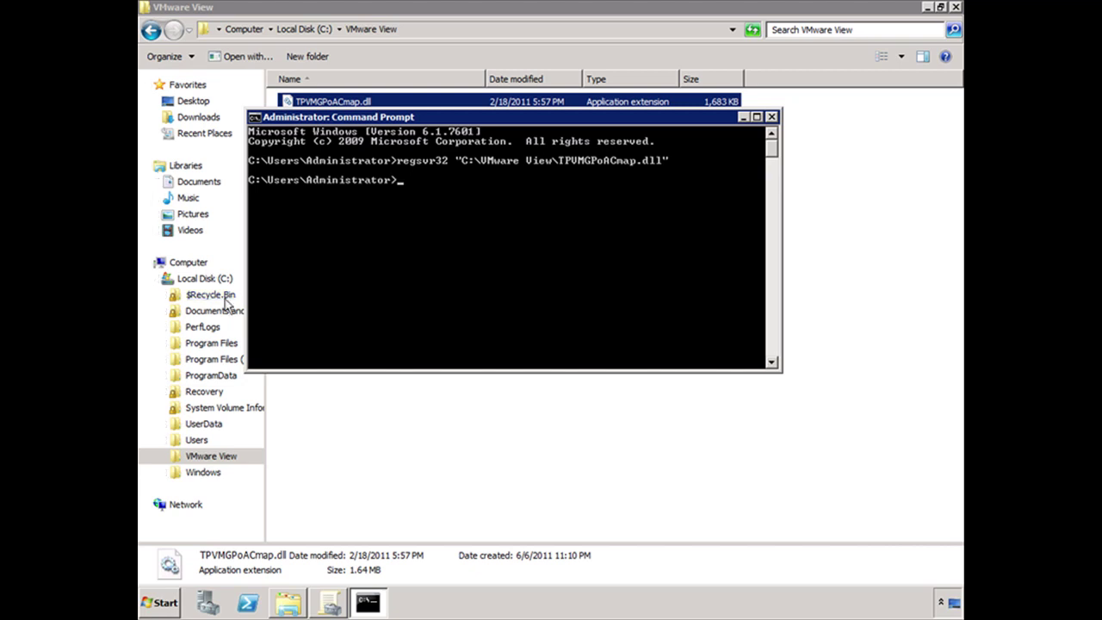
- Switch to Group Policy Management and open the Location-Based Printing GPO under vDesktops for editing in a maximized editor
click(325, 606)
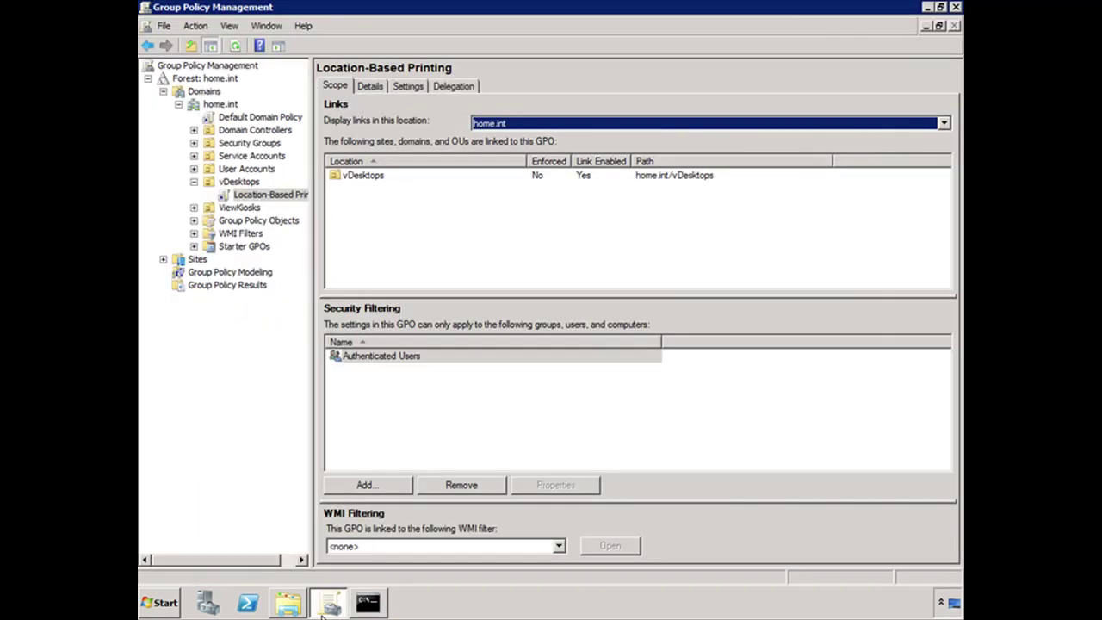
right_click(277, 203)
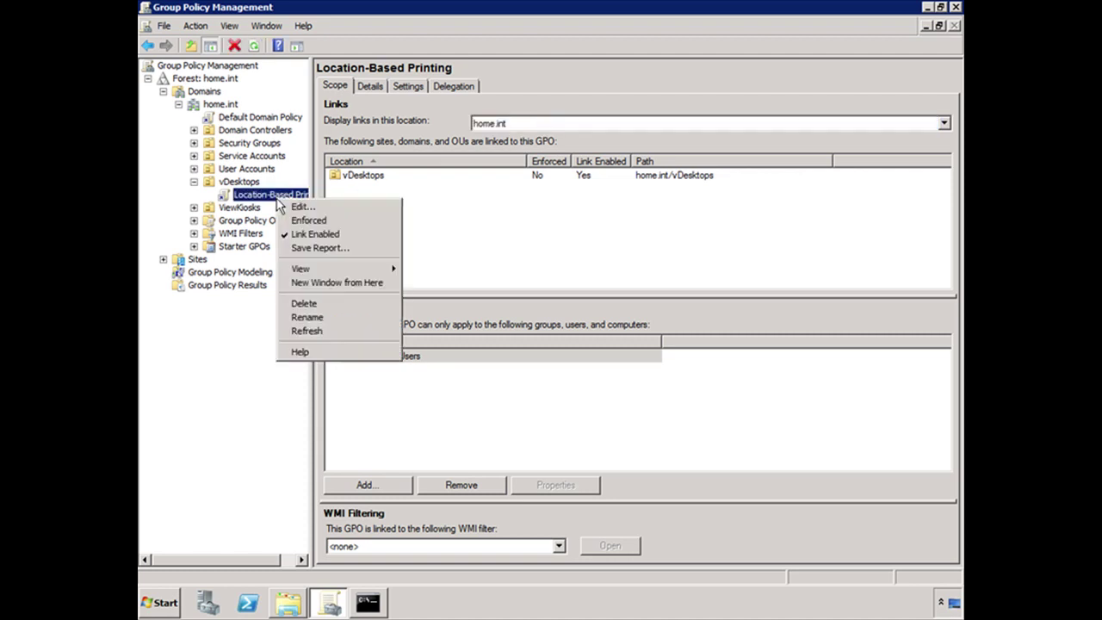
click(301, 206)
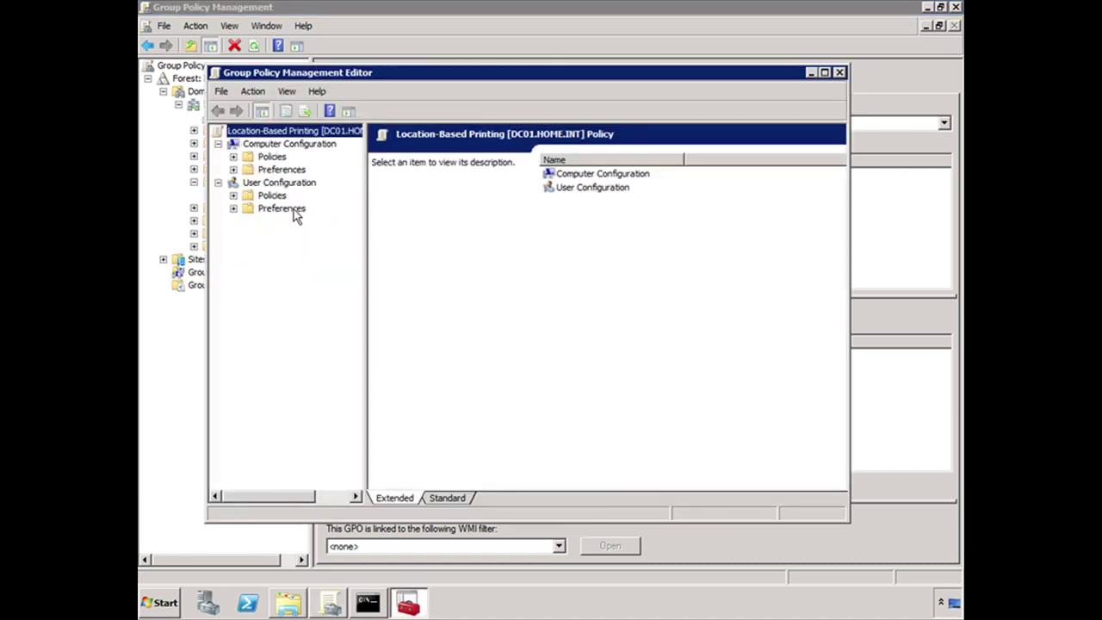
double_click(293, 72)
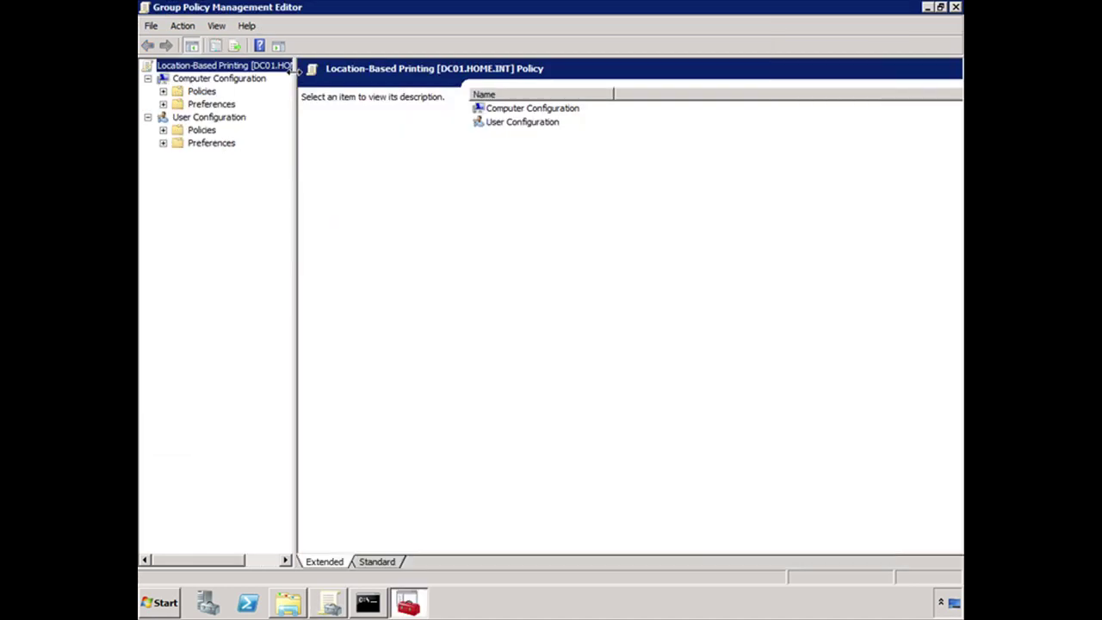
key(alt)
- Open the Configure AutoConnect Map Additional Printers policy under the computer configuration's Software Settings policies
click(164, 92)
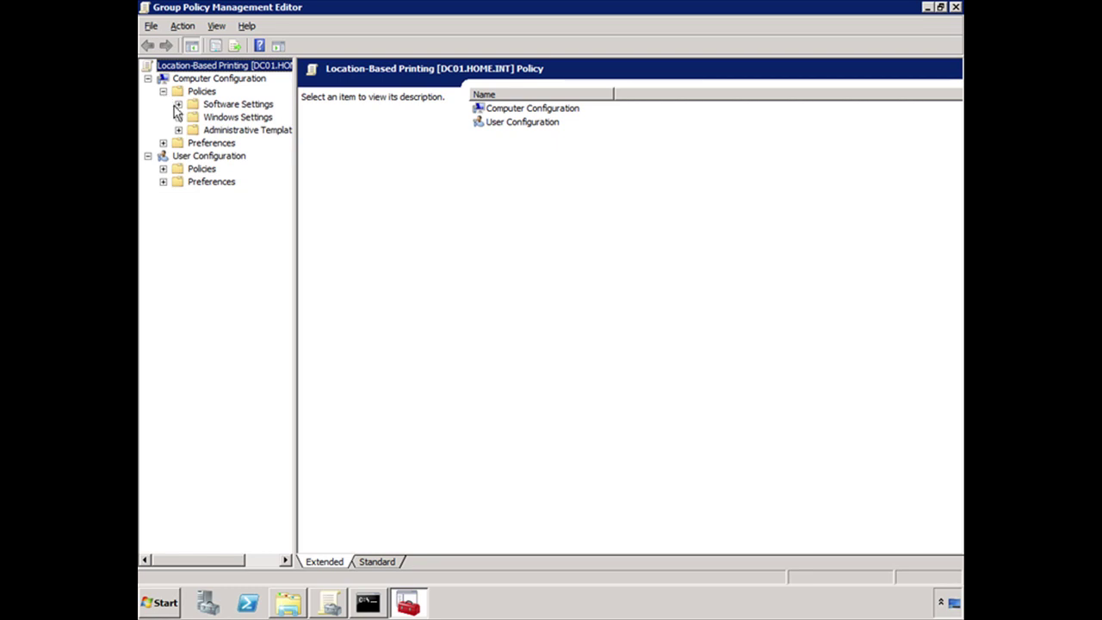
click(179, 104)
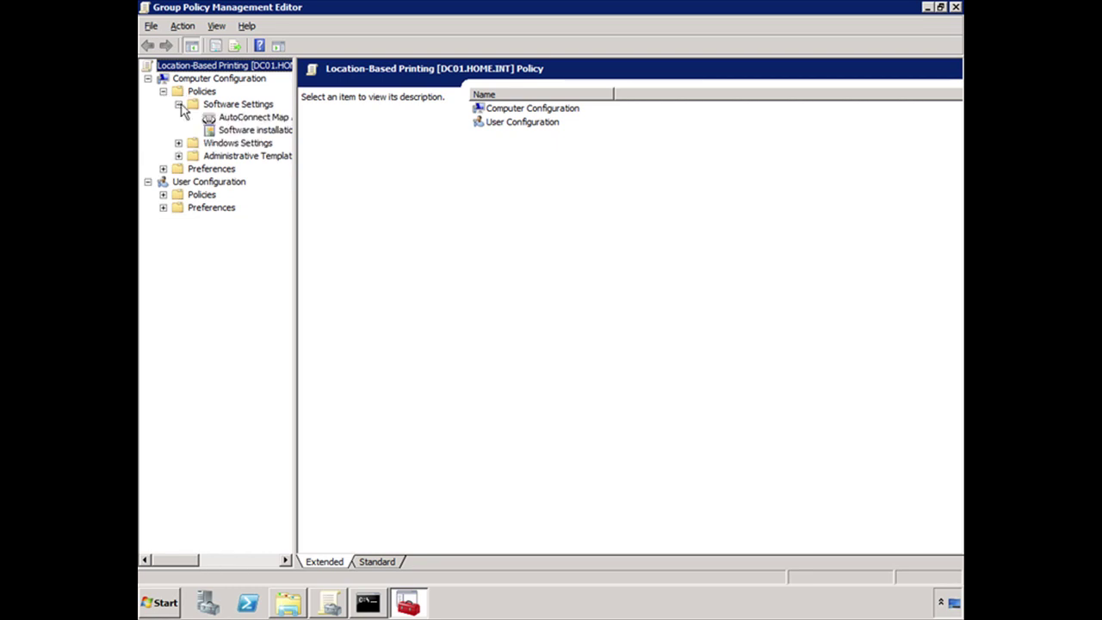
click(226, 119)
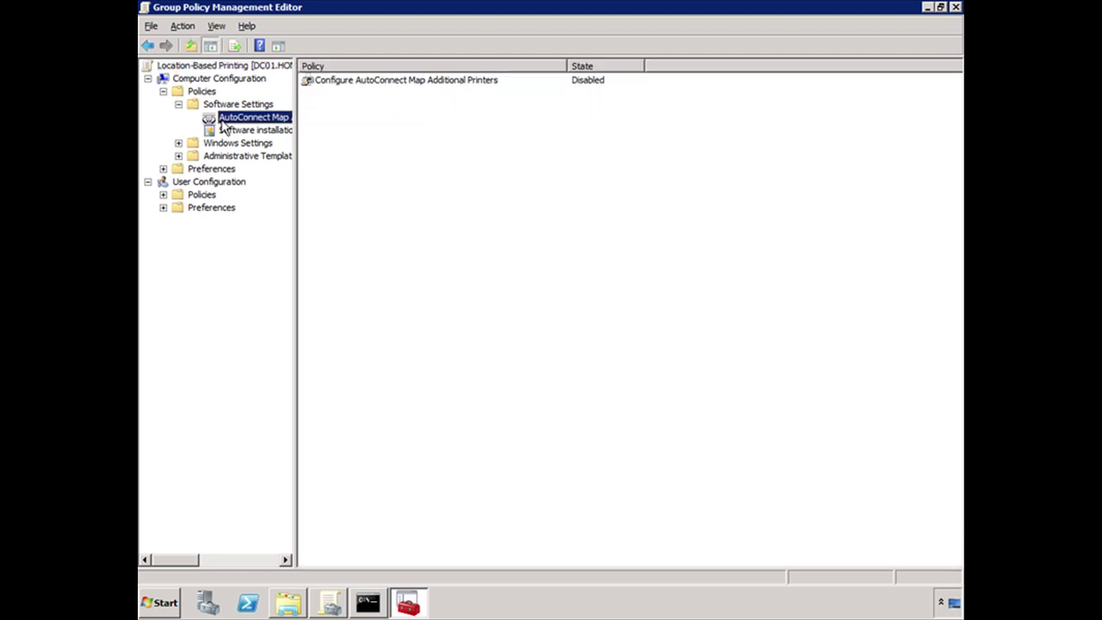
double_click(352, 80)
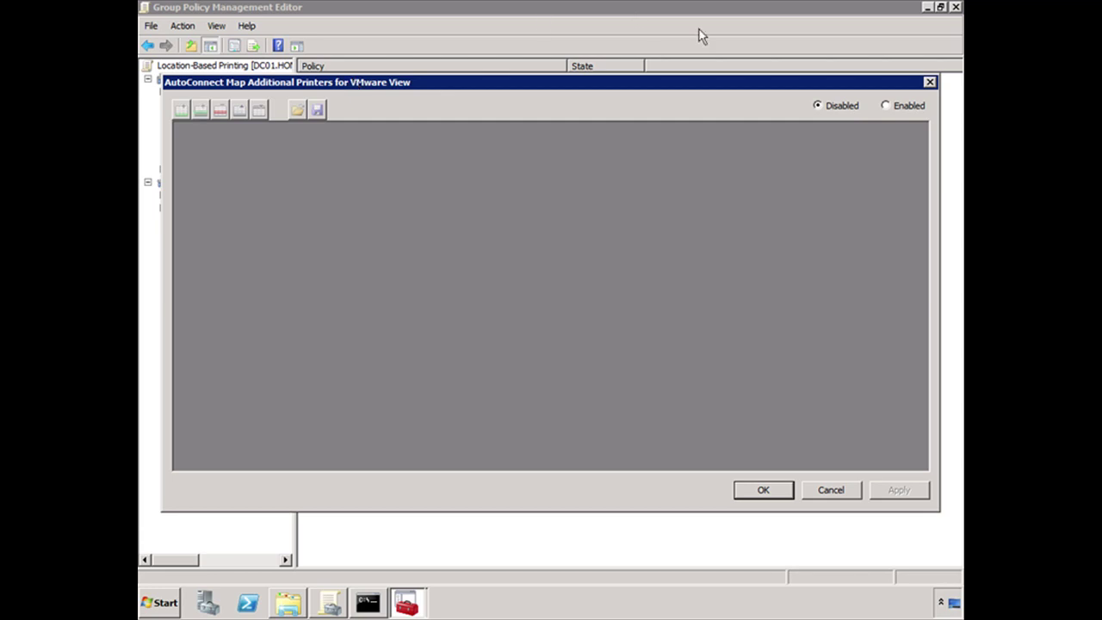
- Enable the AutoConnect printer mapping policy and add a mapping row marked as the default printer
click(898, 109)
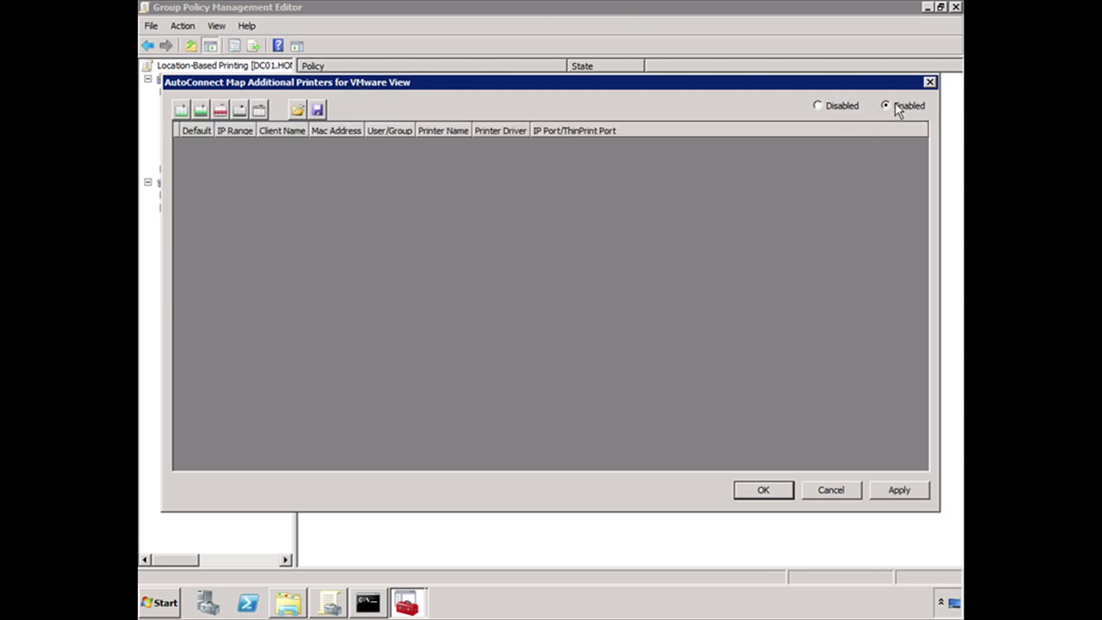
click(178, 115)
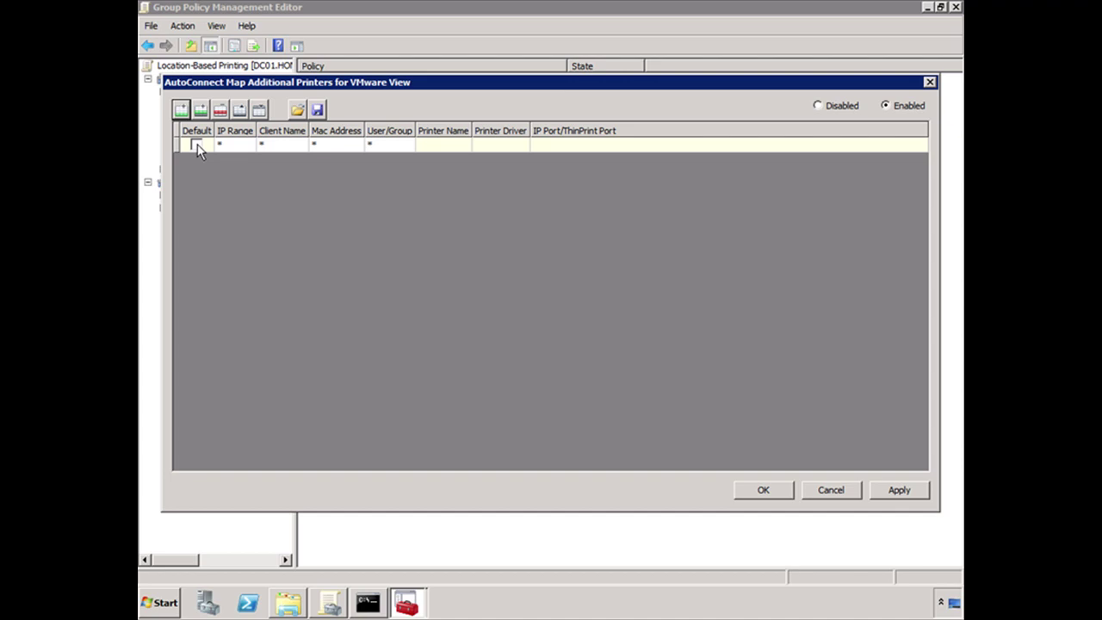
click(197, 145)
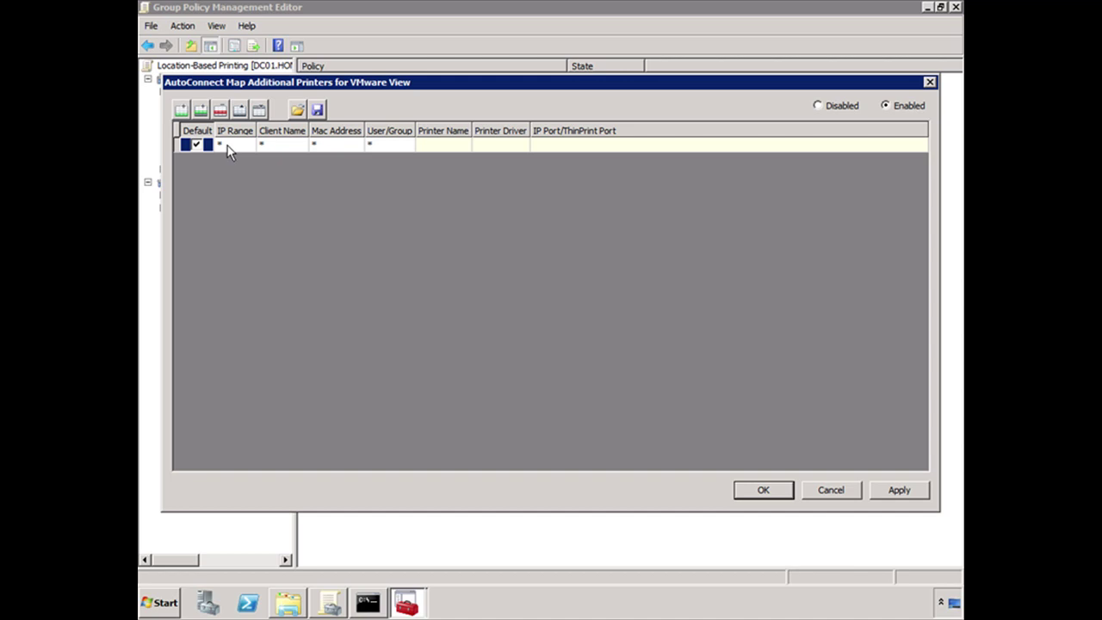
- Go through the new mapping row's IP Range, Client Name, Mac Address and User/Group fields
click(229, 146)
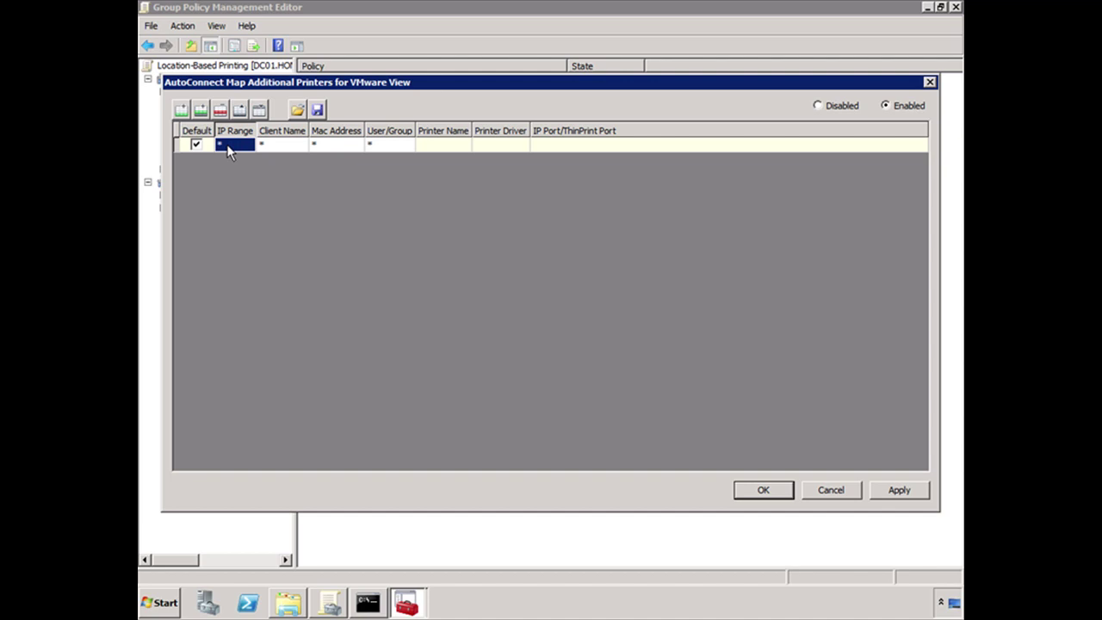
click(229, 150)
click(275, 146)
click(339, 146)
click(395, 148)
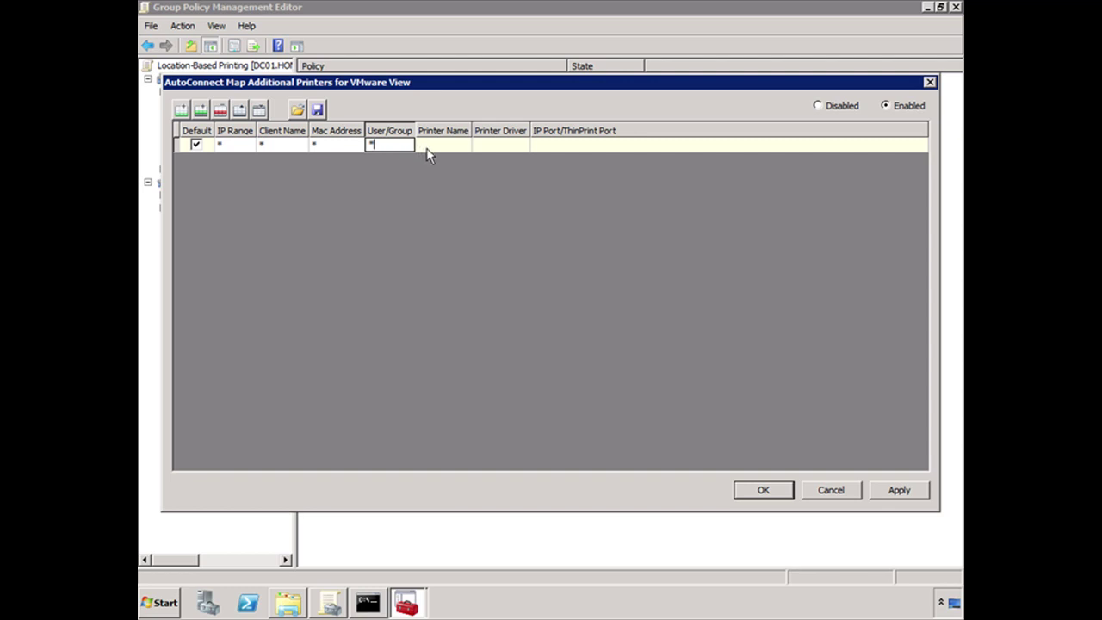
- Name the mapped printer "Network Printer 01" and set its printer driver to "EPSON Stylus Photo R800" in the mapping row
click(436, 149)
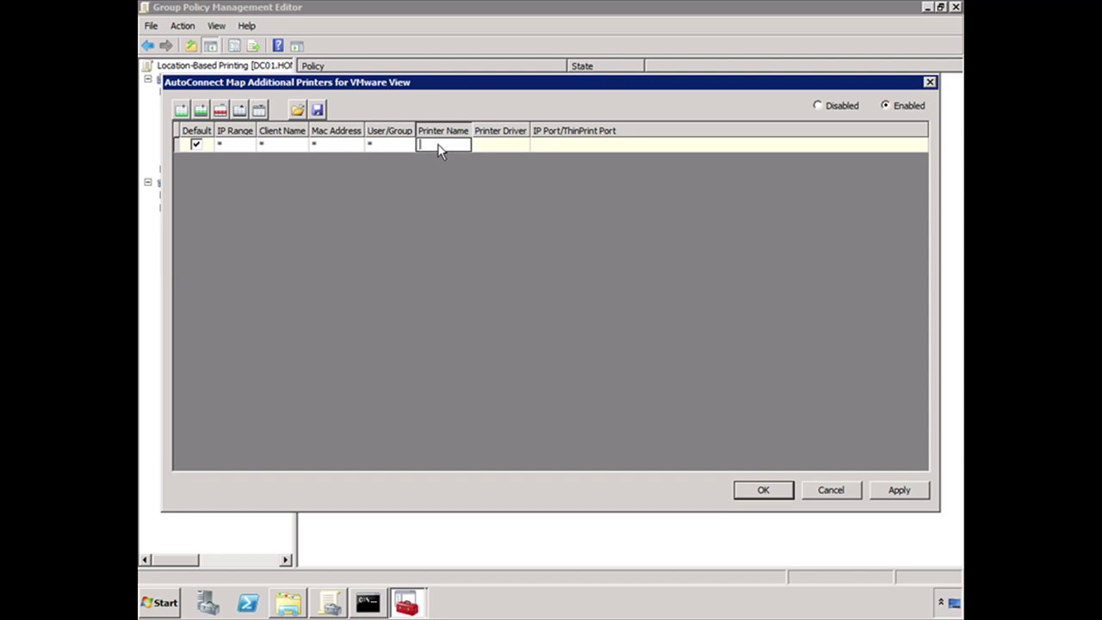
text(Network Printer 01)
click(517, 146)
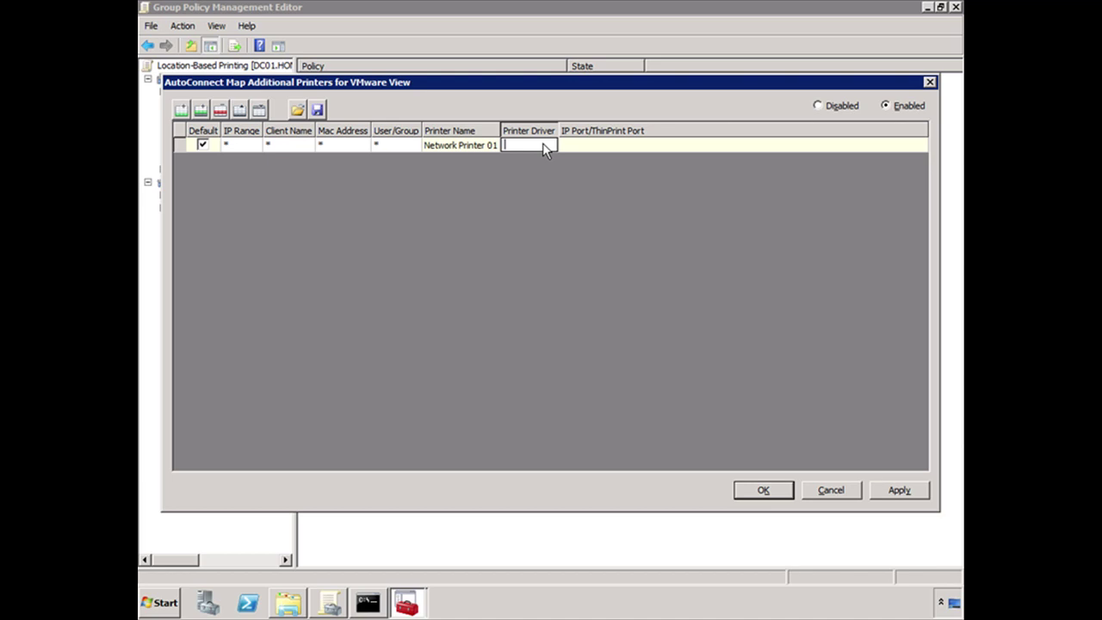
text(EPSON)
text( Stylus)
text( Photo )
text(R800)
key(Return)
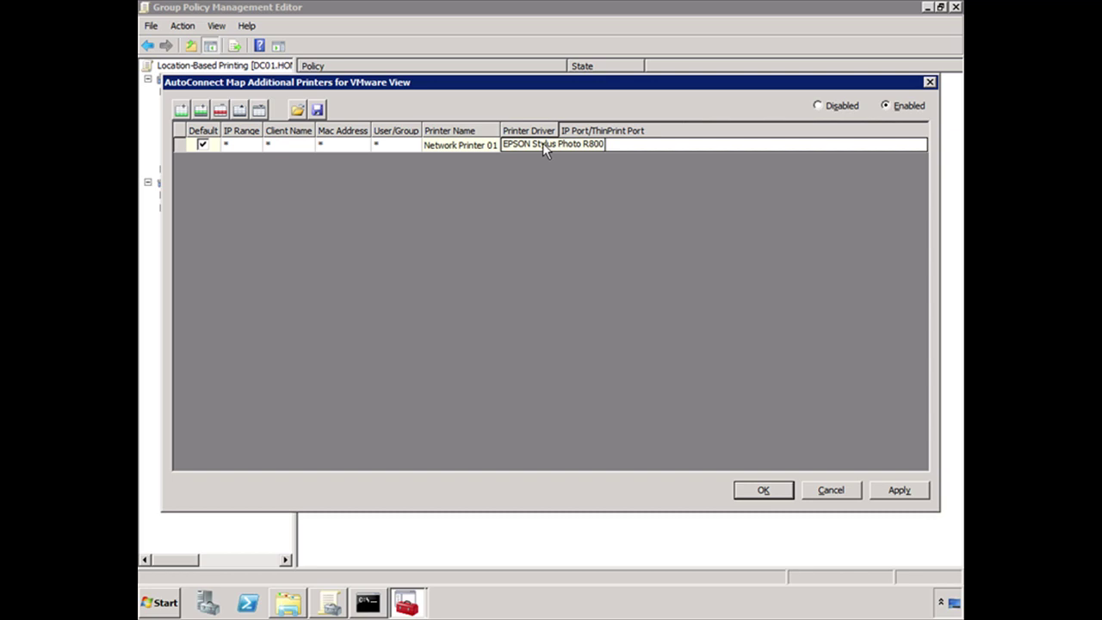
- Set the mapping row's IP Port/ThinPrint Port to IP_192.168.1.76 and accept the AutoConnect policy settings
click(608, 148)
text(IP)
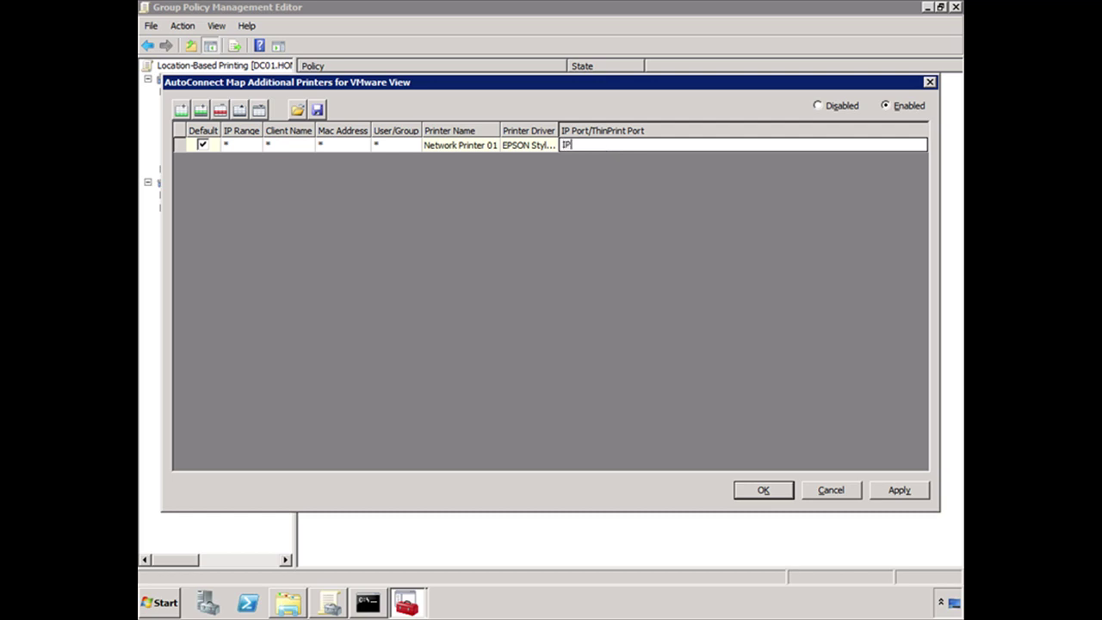
text(_192.168.1.76)
click(787, 486)
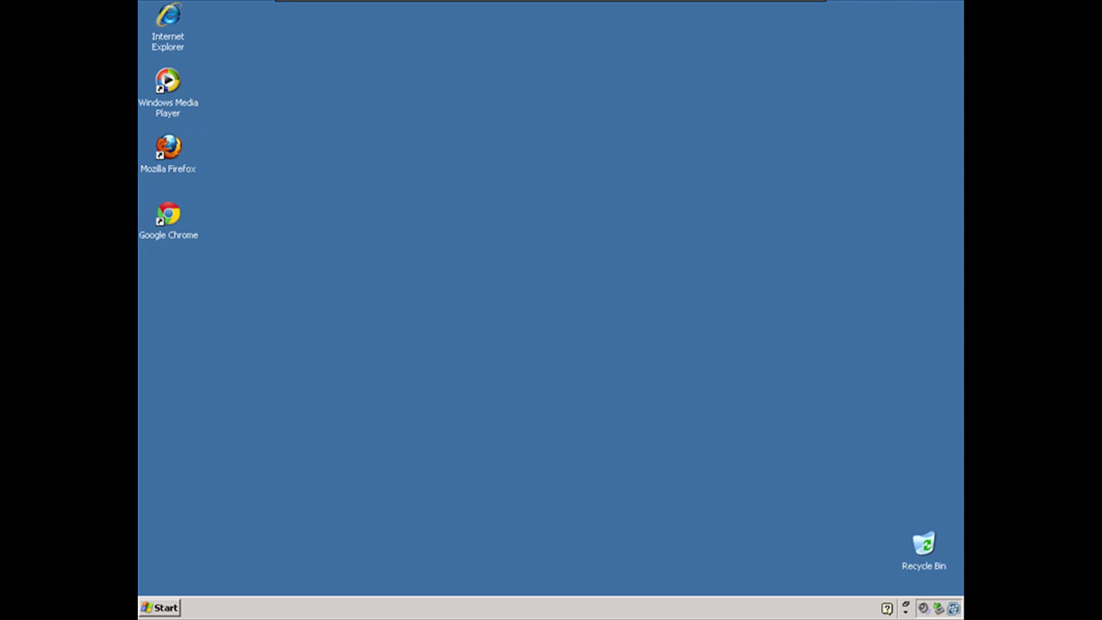
- On the virtual desktop, open Printers and Faxes and examine Network Printer 01's general and advanced properties and the other listed printers
click(160, 608)
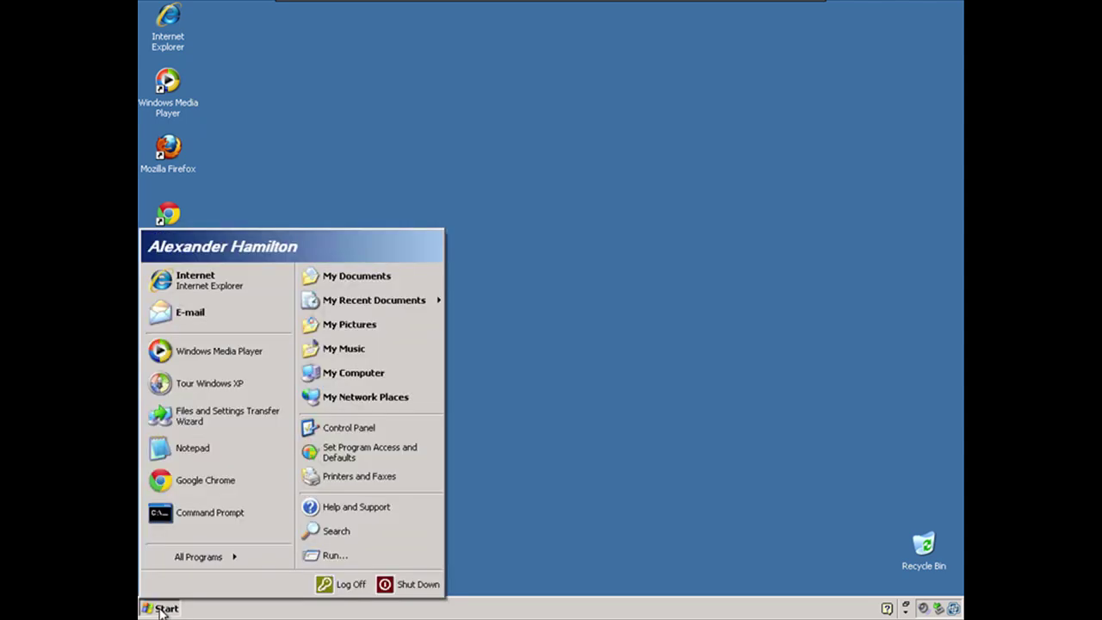
click(362, 480)
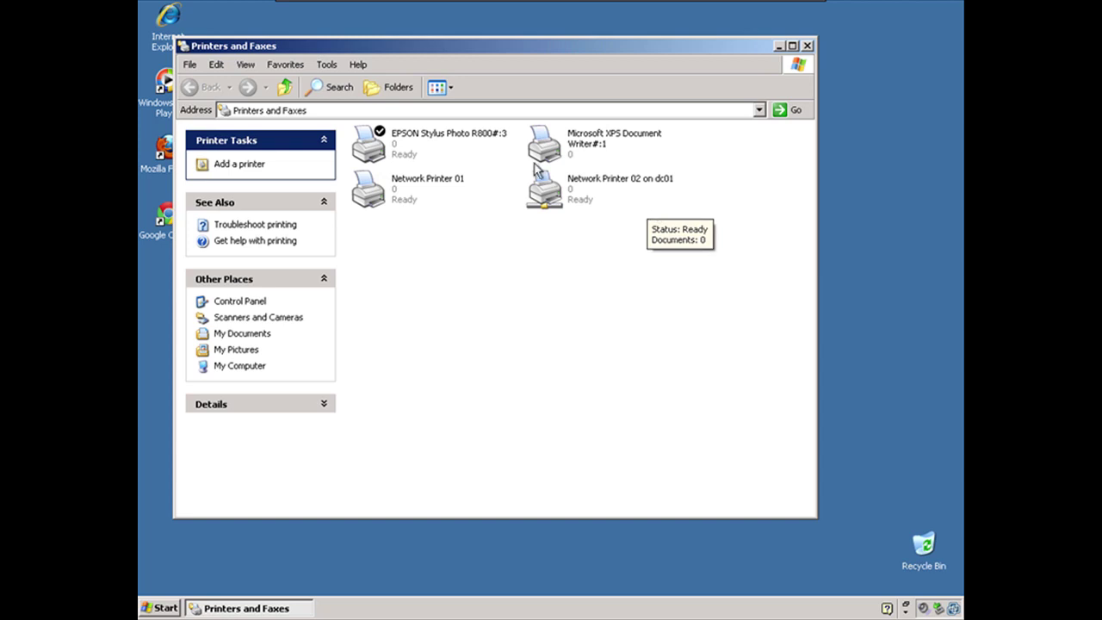
right_click(410, 208)
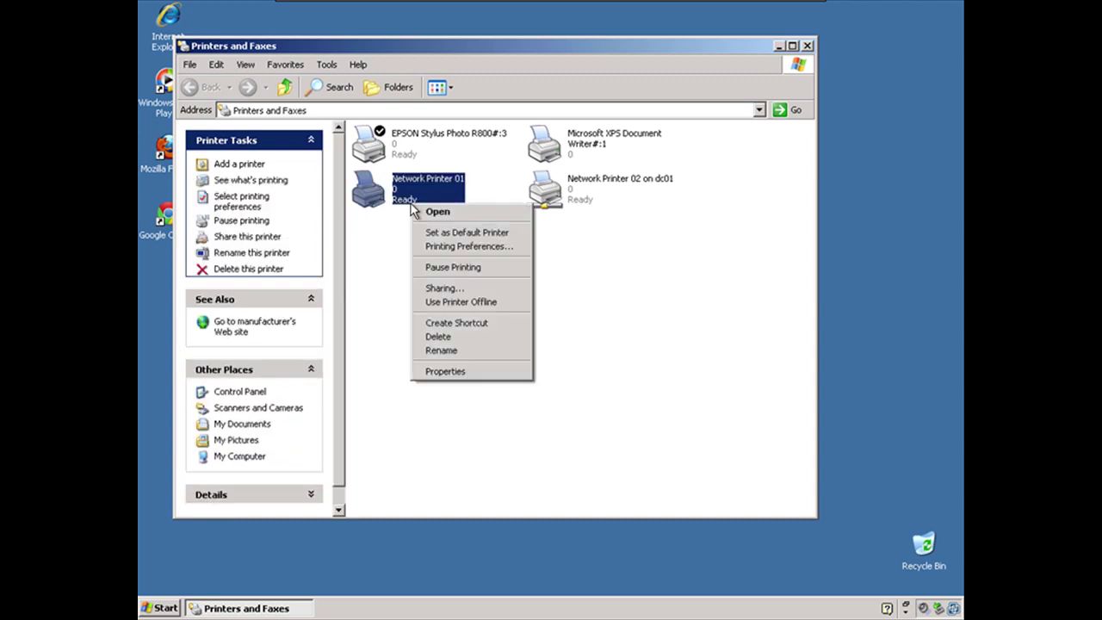
click(432, 374)
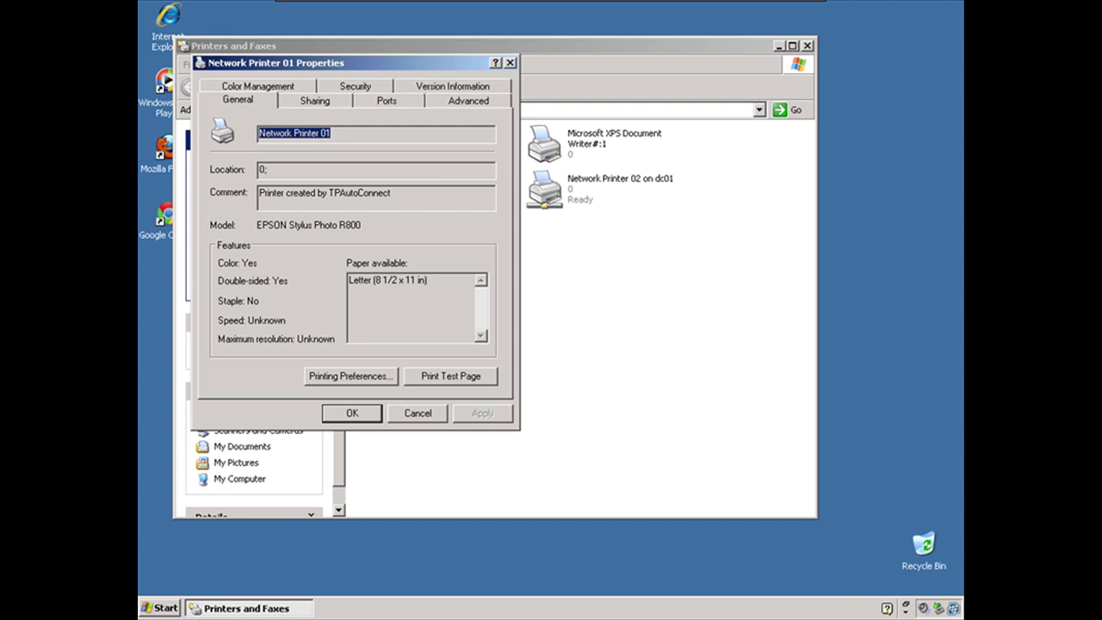
key(shift+Tab)
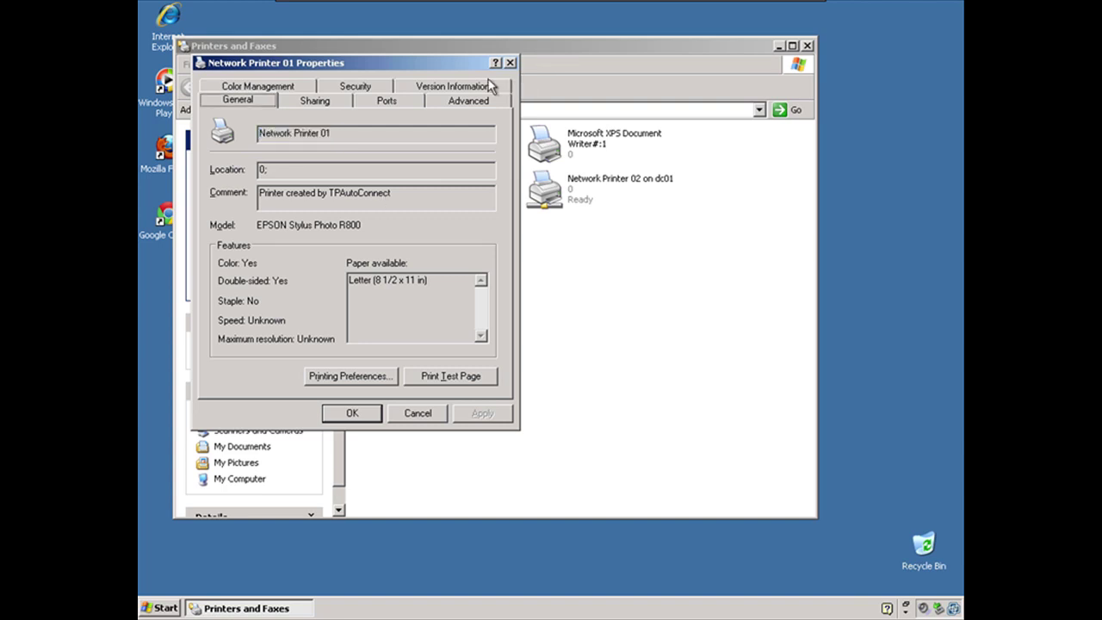
click(471, 100)
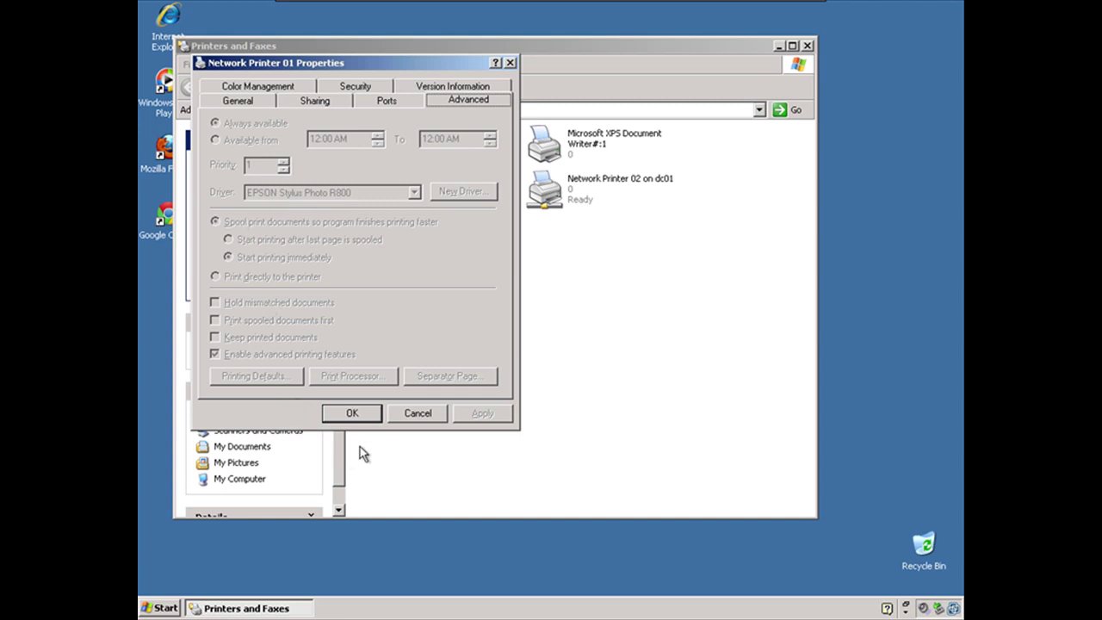
click(352, 414)
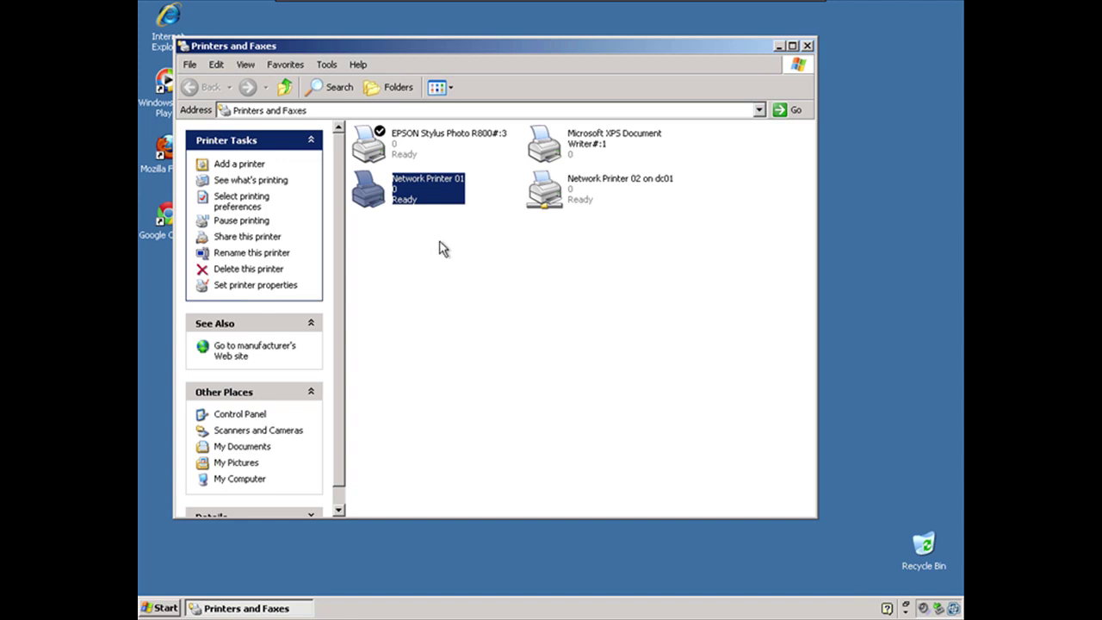
mouse_move(454, 143)
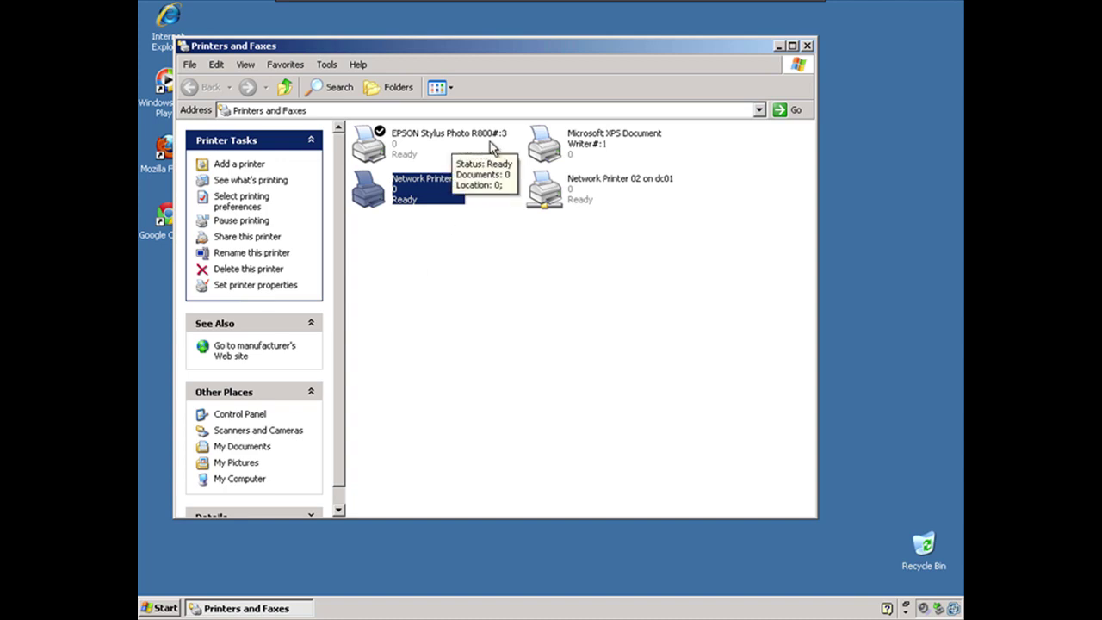
mouse_move(602, 170)
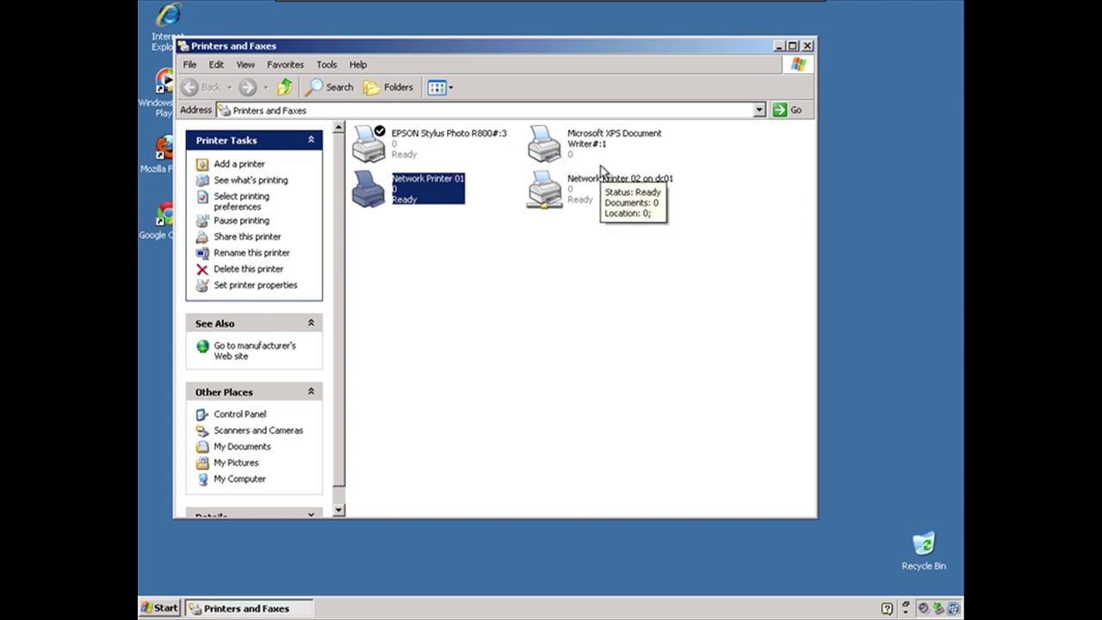